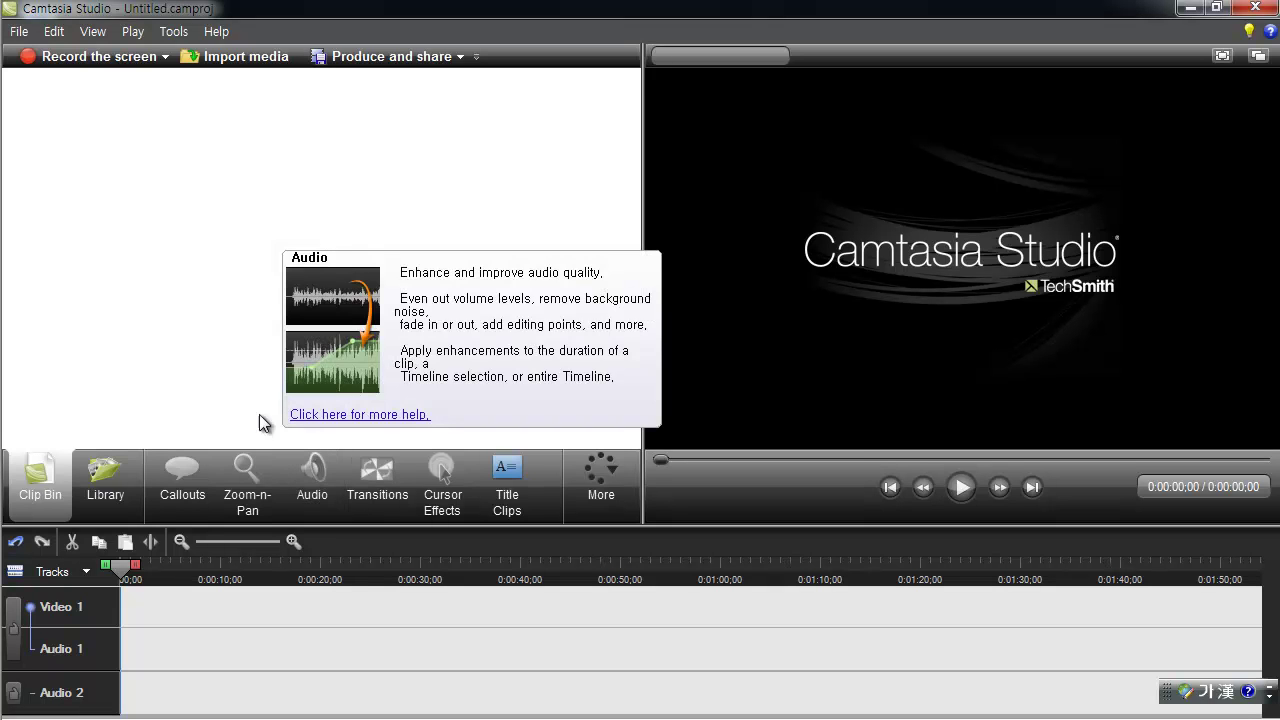
Import the recording camtasia_rec_1 into the Clip Bin and place it at the start of the Video 1 track
{"action": "right_click", "coordinate": [224, 279]}
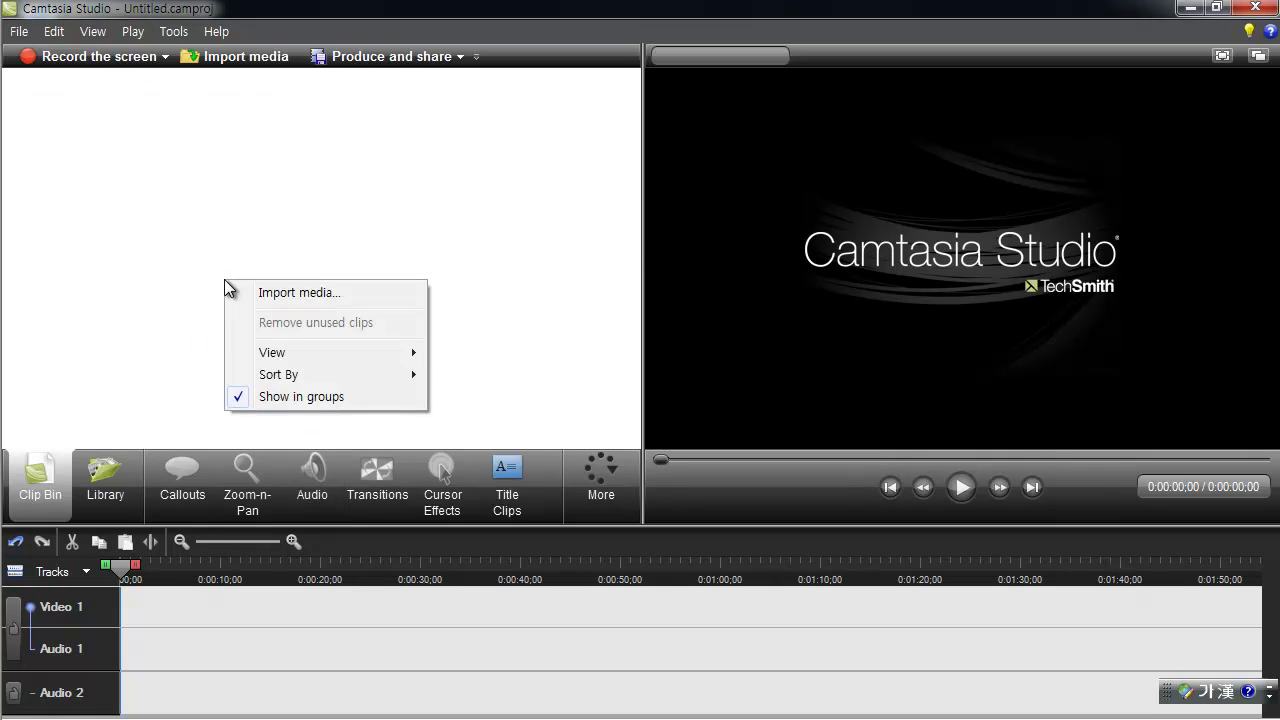
{"action": "right_click", "coordinate": [240, 234]}
{"action": "right_click", "coordinate": [240, 234]}
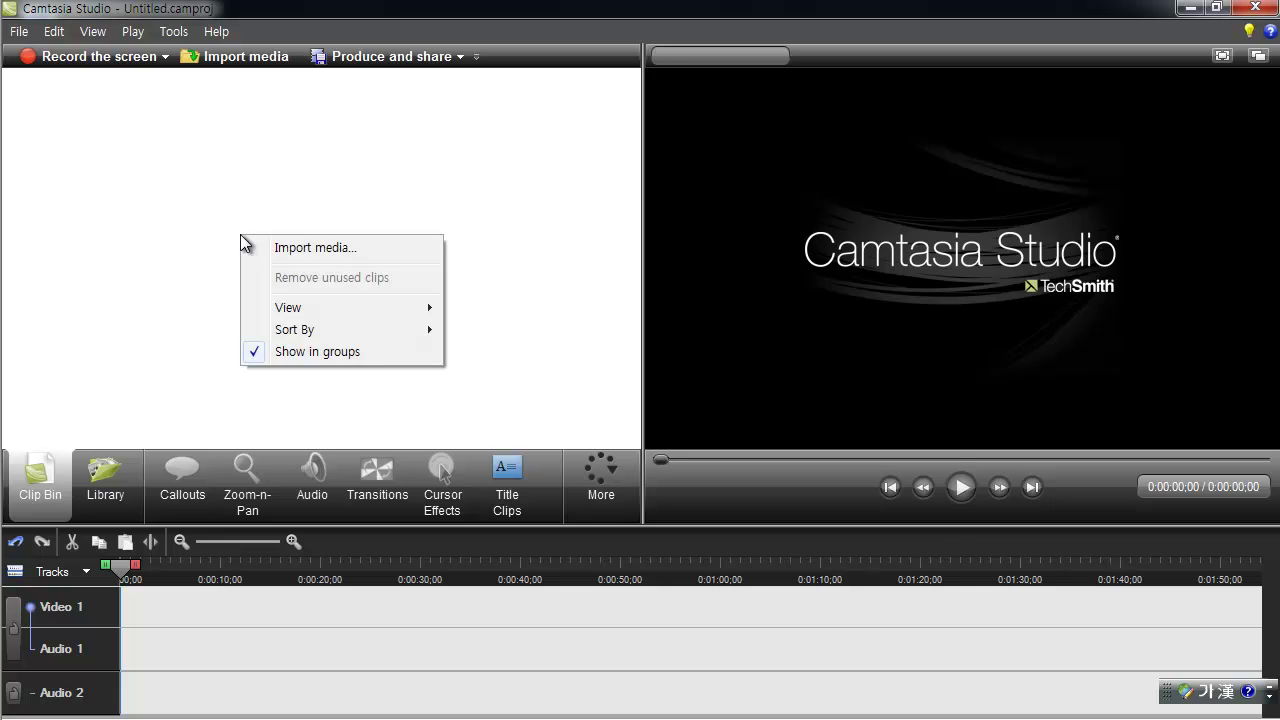
{"action": "left_click", "coordinate": [313, 250]}
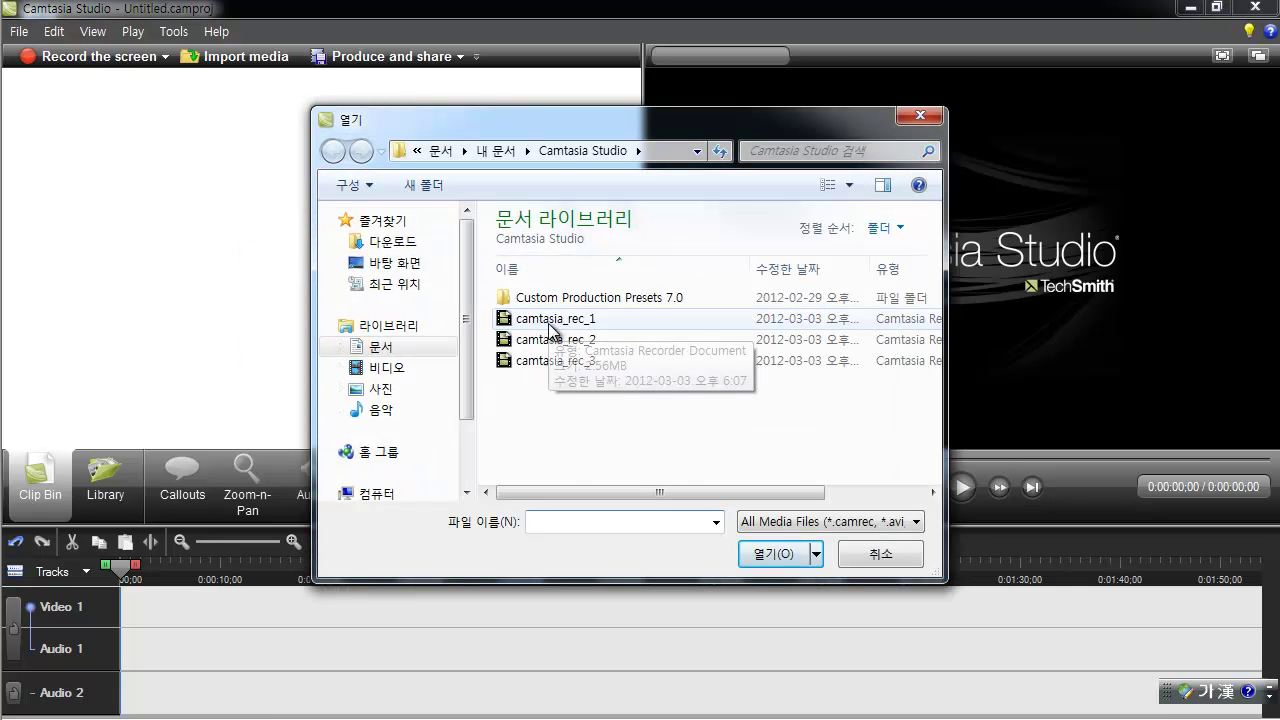
{"action": "left_click", "coordinate": [548, 320]}
{"action": "double_click", "coordinate": [548, 319]}
{"action": "left_click_drag", "start_coordinate": [59, 190], "coordinate": [194, 611]}
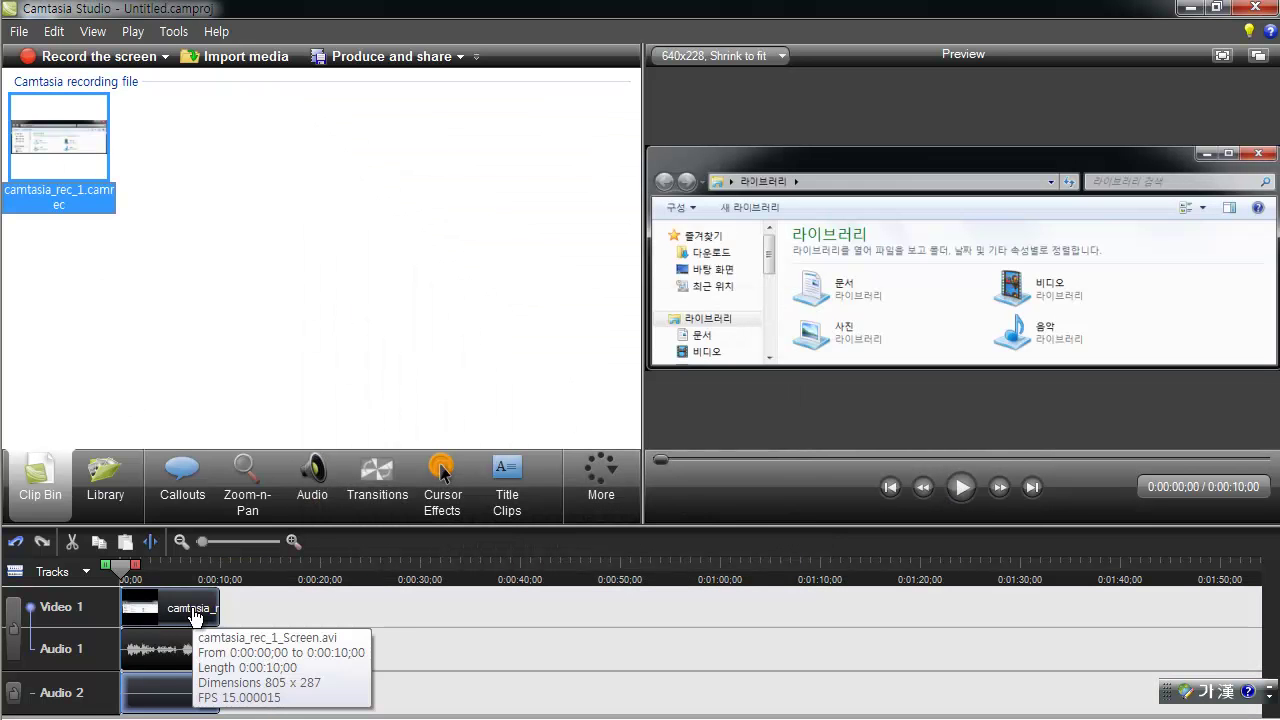
Enlarge the timeline scale, set the playhead at 0:00:01;03 and open the audio editing tools
{"action": "left_click", "coordinate": [160, 310]}
{"action": "left_click_drag", "start_coordinate": [175, 569], "coordinate": [154, 566]}
{"action": "scroll", "coordinate": [154, 564], "scroll_direction": "up", "scroll_amount": 2}
{"action": "scroll", "coordinate": [230, 597], "scroll_direction": "up", "scroll_amount": 5}
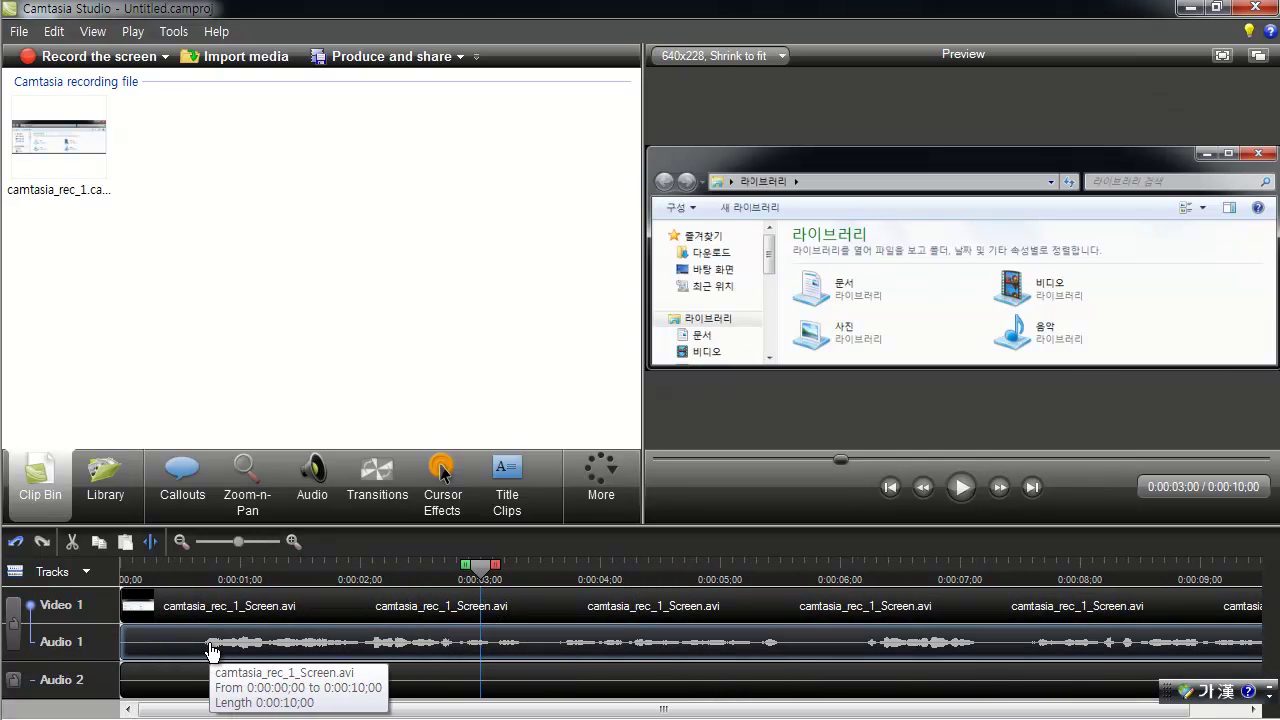
{"action": "left_click_drag", "start_coordinate": [295, 572], "coordinate": [233, 579]}
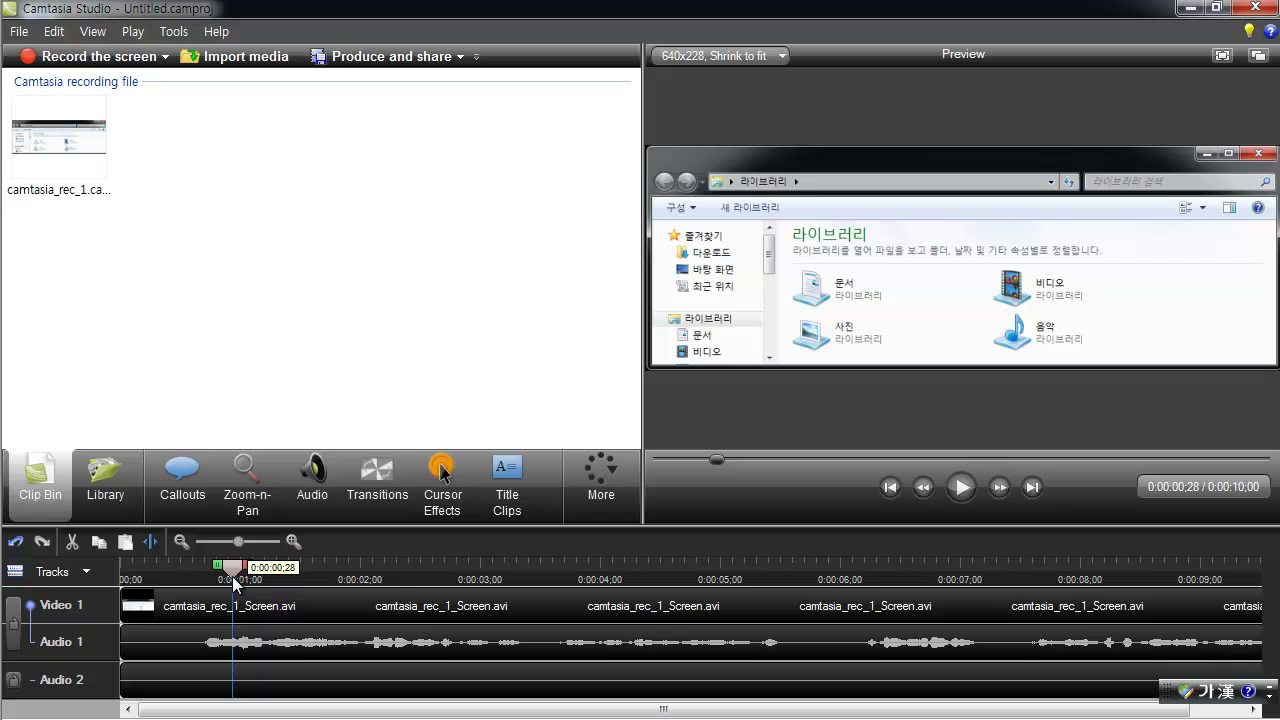
{"action": "mouse_move", "coordinate": [233, 576]}
{"action": "left_mouse_down"}
{"action": "mouse_move", "coordinate": [292, 577]}
{"action": "mouse_move", "coordinate": [194, 574]}
{"action": "mouse_move", "coordinate": [374, 577]}
{"action": "mouse_move", "coordinate": [255, 584]}
{"action": "left_mouse_up"}
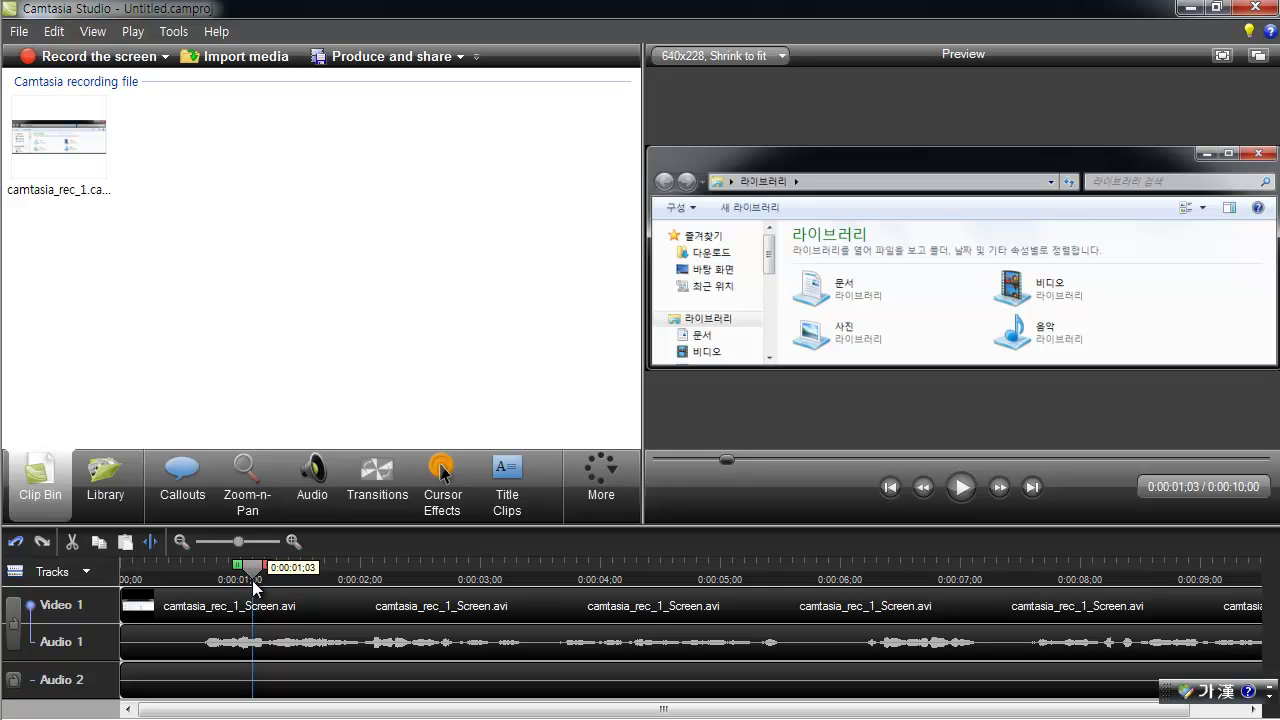
{"action": "left_click", "coordinate": [298, 499]}
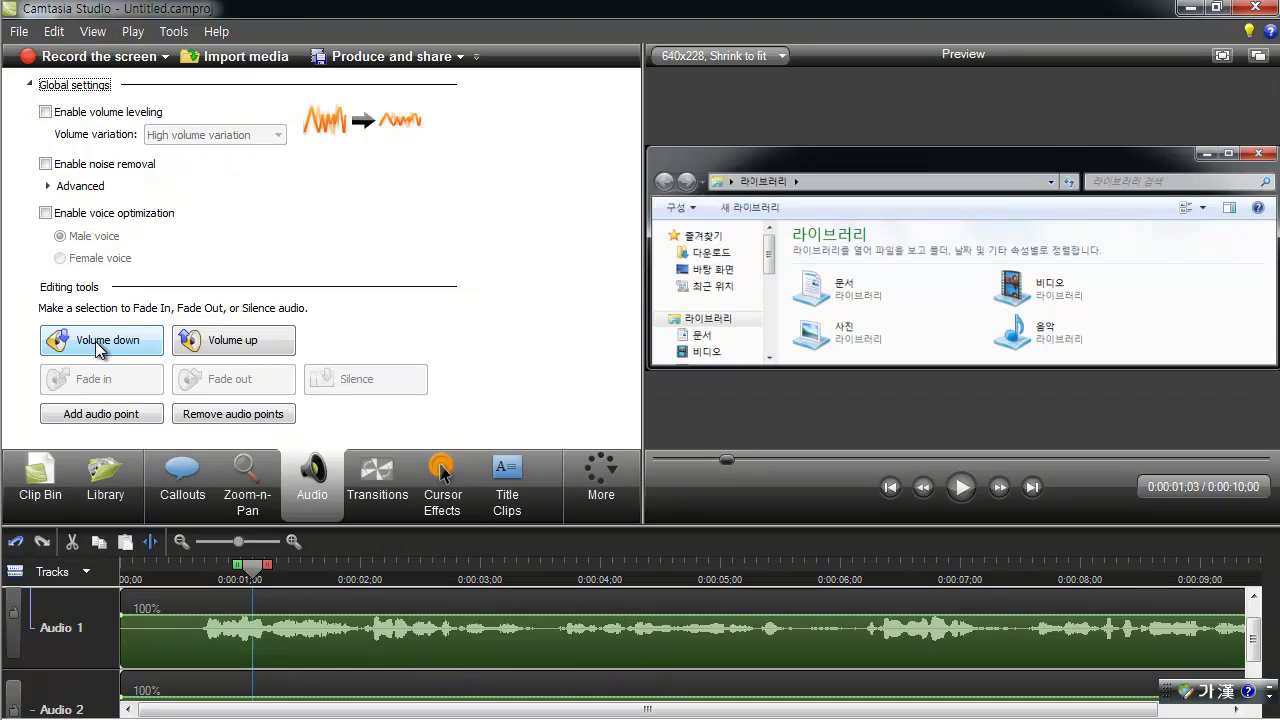
Raise the clip's overall audio volume by one step and lower it back again
{"action": "left_click", "coordinate": [207, 347]}
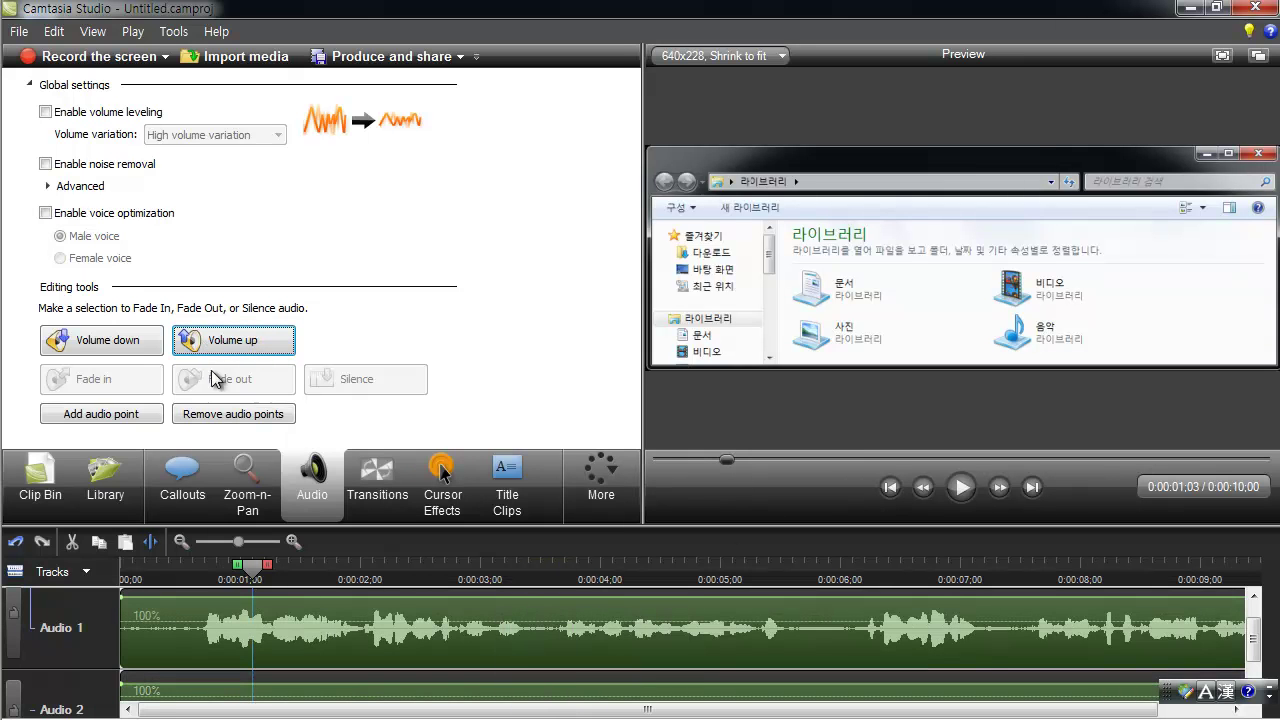
{"action": "left_click", "coordinate": [133, 350]}
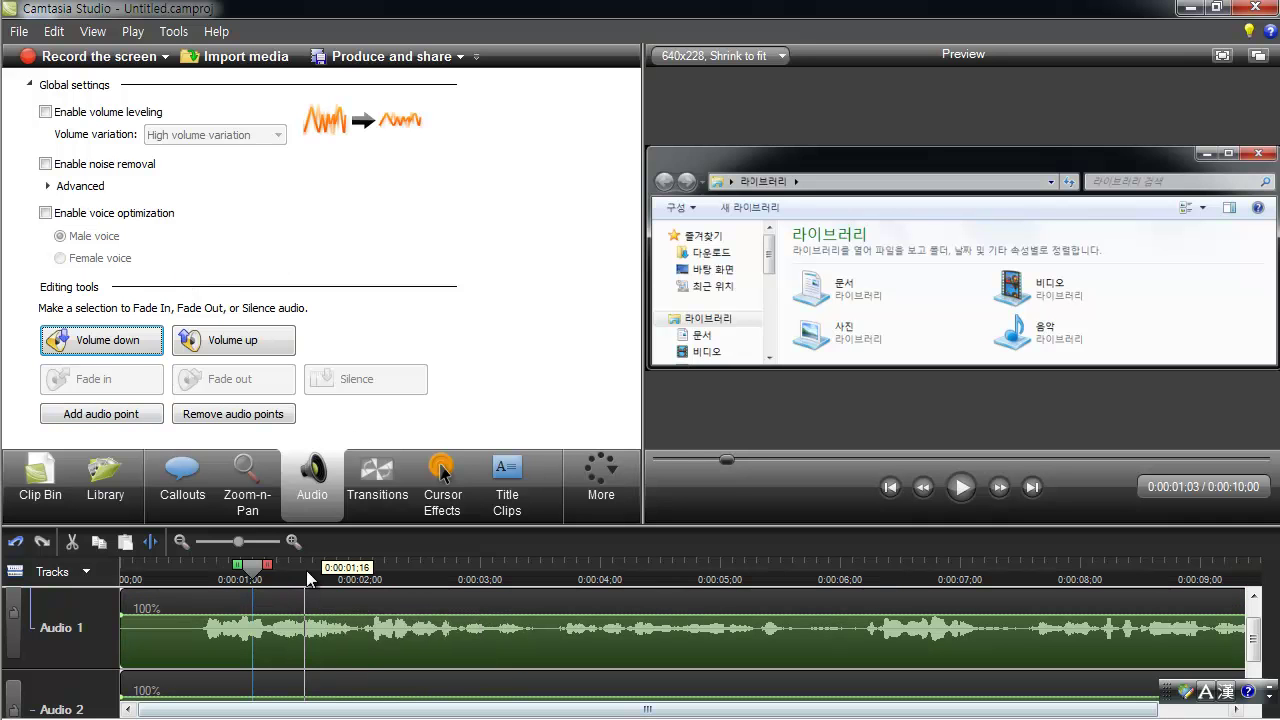
Add audio points to the clip at 0:00:01;07 and 0:00:01;29
{"action": "mouse_move", "coordinate": [252, 566]}
{"action": "left_mouse_down"}
{"action": "mouse_move", "coordinate": [195, 566]}
{"action": "mouse_move", "coordinate": [337, 566]}
{"action": "mouse_move", "coordinate": [268, 568]}
{"action": "left_mouse_up"}
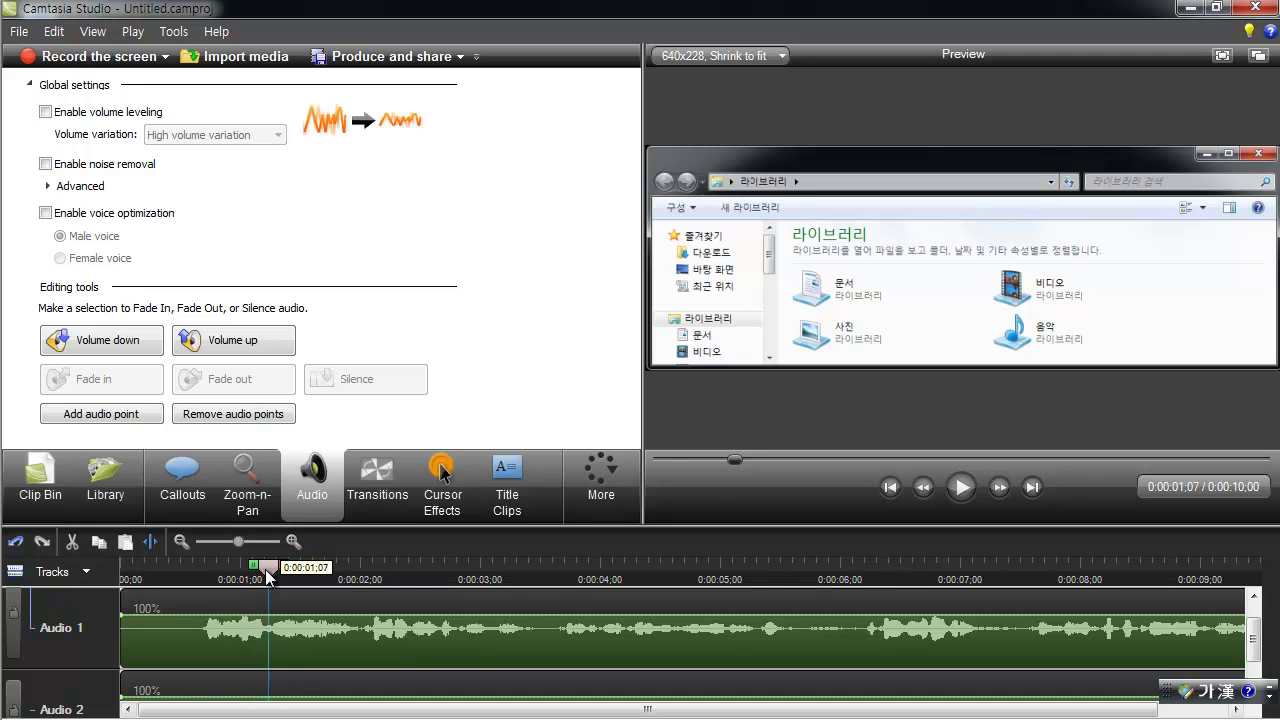
{"action": "left_click", "coordinate": [137, 420]}
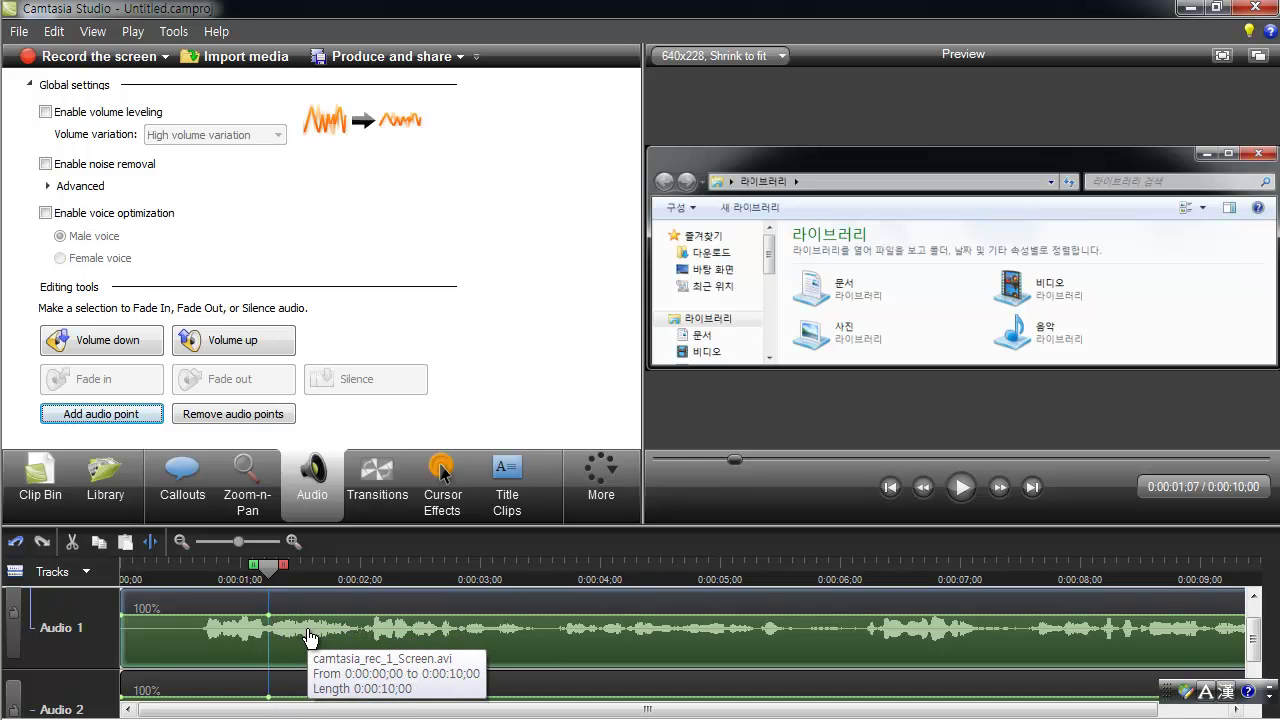
{"action": "left_click_drag", "start_coordinate": [269, 566], "coordinate": [302, 578]}
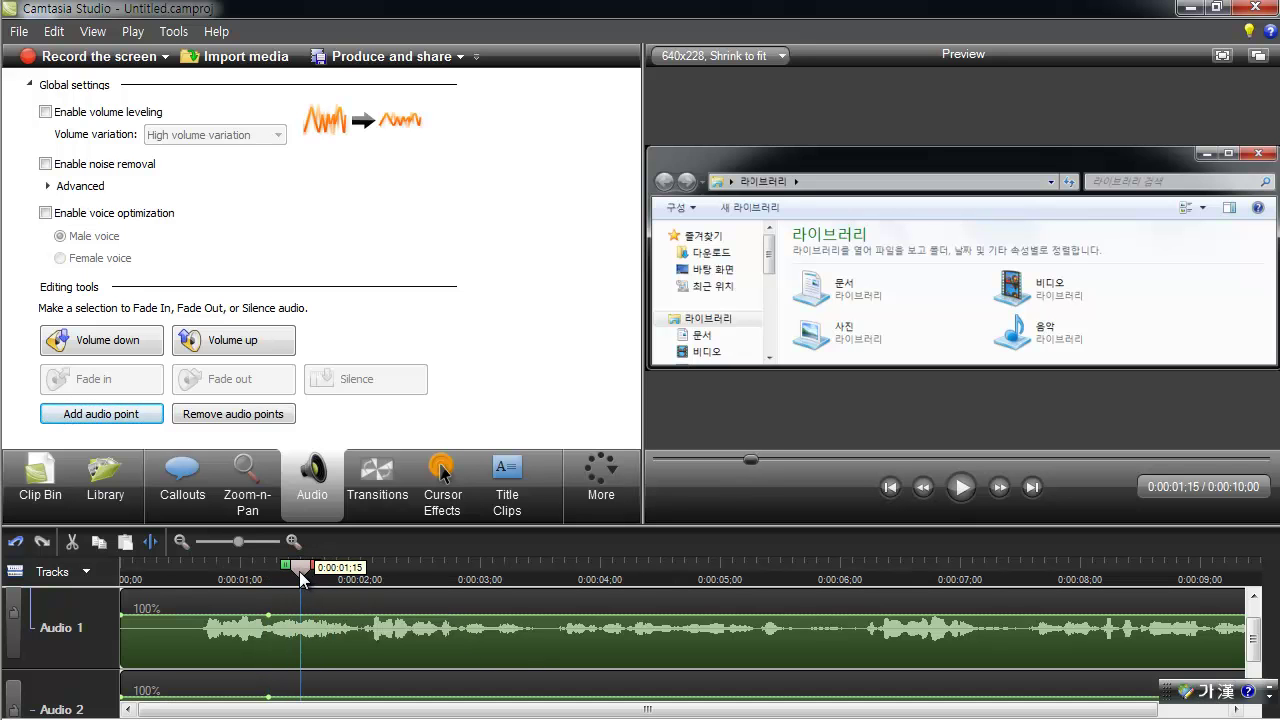
{"action": "left_click_drag", "start_coordinate": [301, 566], "coordinate": [360, 585]}
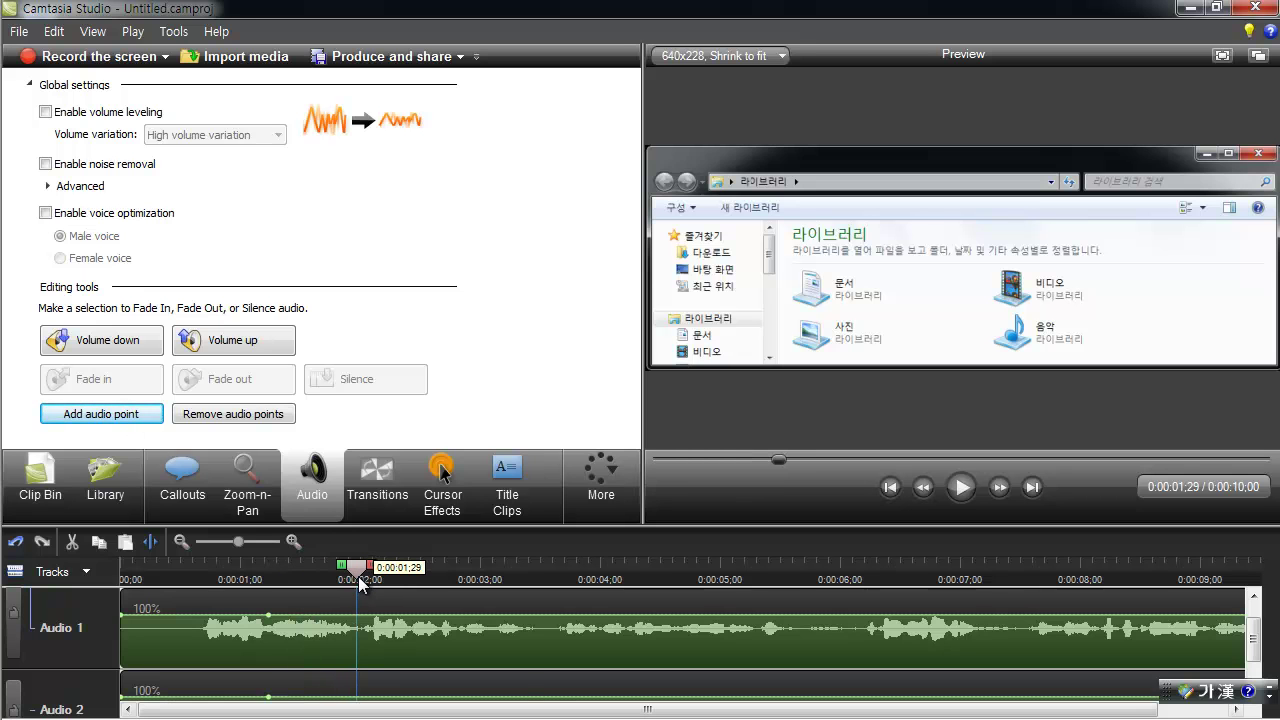
{"action": "left_click", "coordinate": [99, 414]}
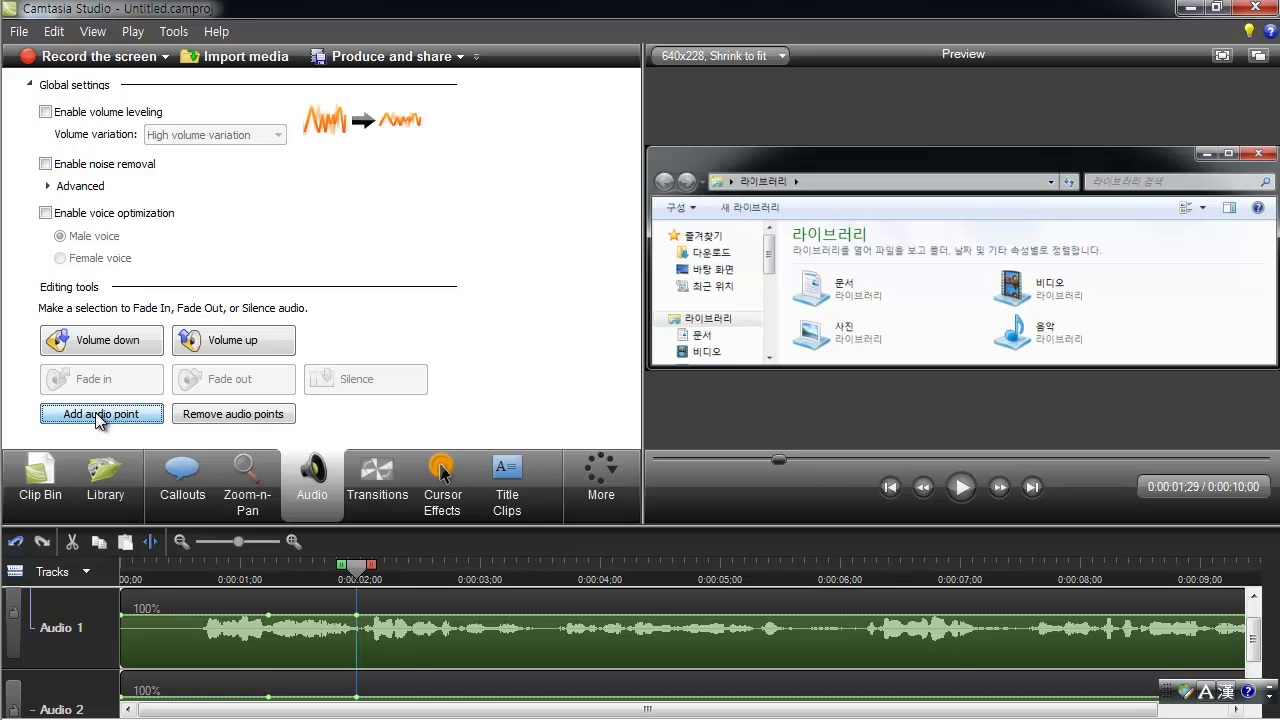
Try raising the volume line between the two audio points, and undo the change
{"action": "left_click", "coordinate": [316, 616]}
{"action": "left_click_drag", "start_coordinate": [314, 614], "coordinate": [313, 597]}
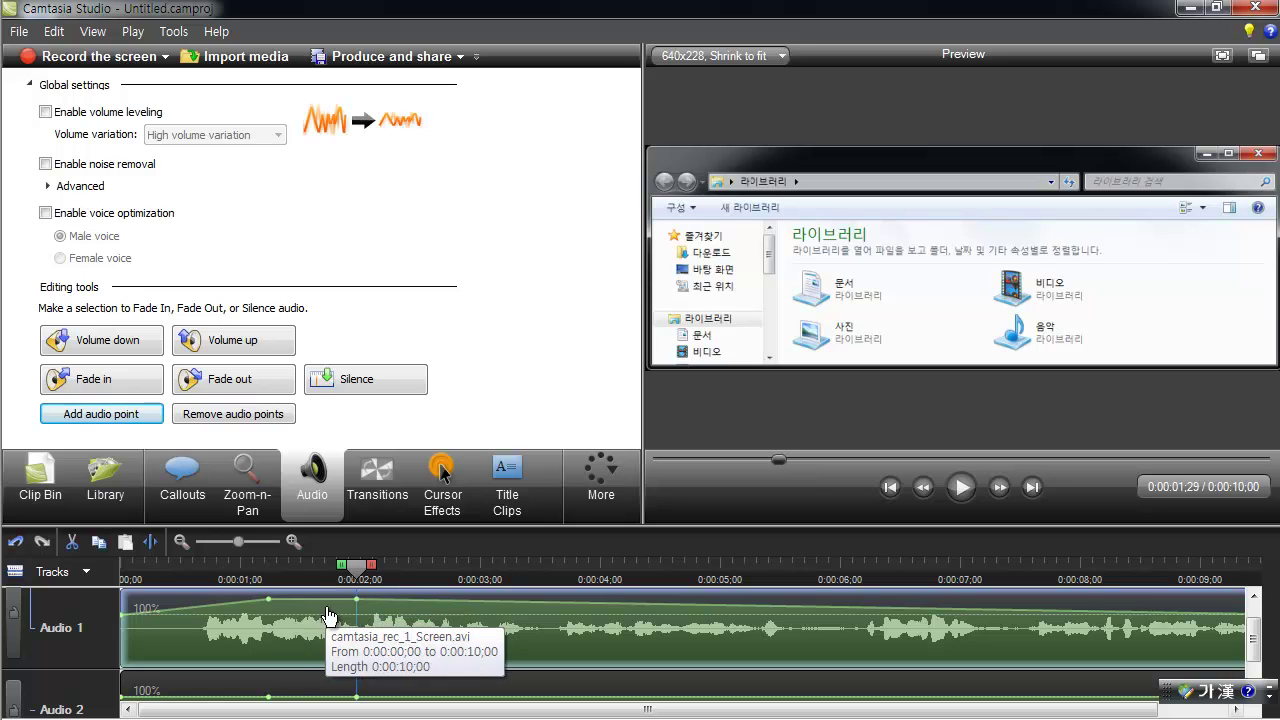
{"action": "key", "text": "ctrl+z"}
Add two more audio points between the existing ones, at 0:00:01;11 and 0:00:01;25
{"action": "left_click", "coordinate": [283, 578]}
{"action": "left_click_drag", "start_coordinate": [283, 578], "coordinate": [287, 578]}
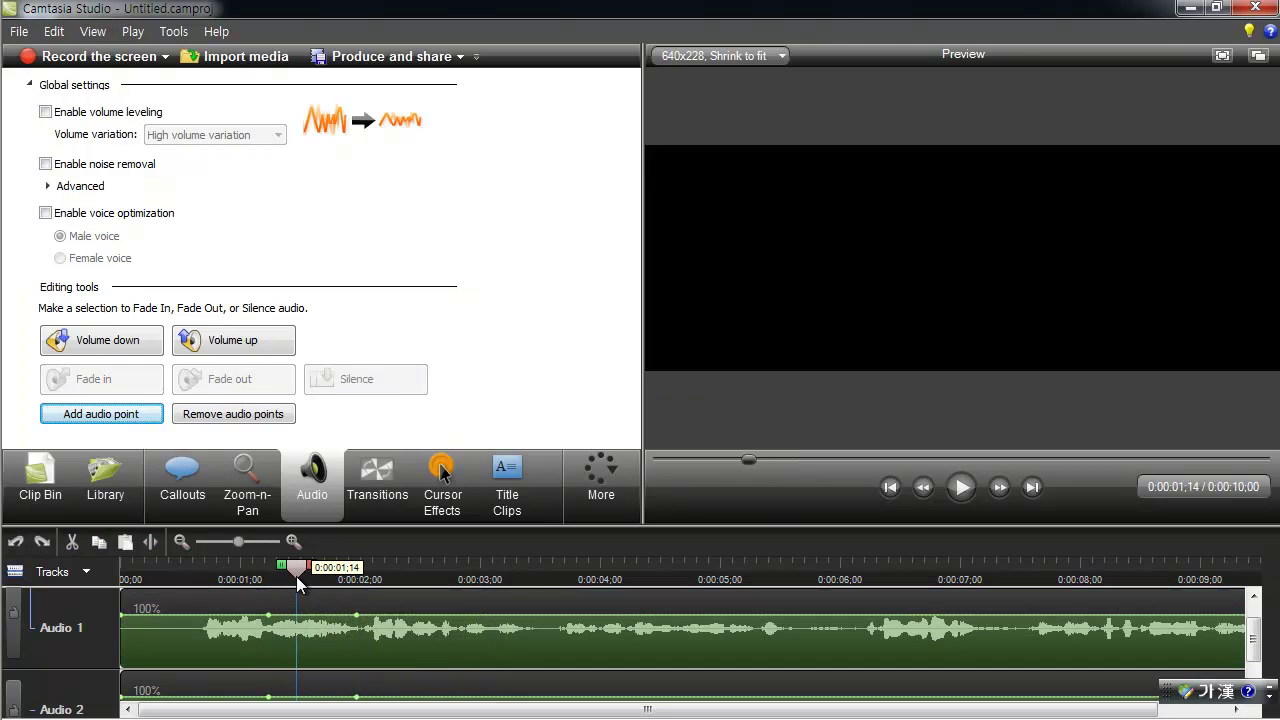
{"action": "left_click", "coordinate": [112, 414]}
{"action": "left_click", "coordinate": [340, 568]}
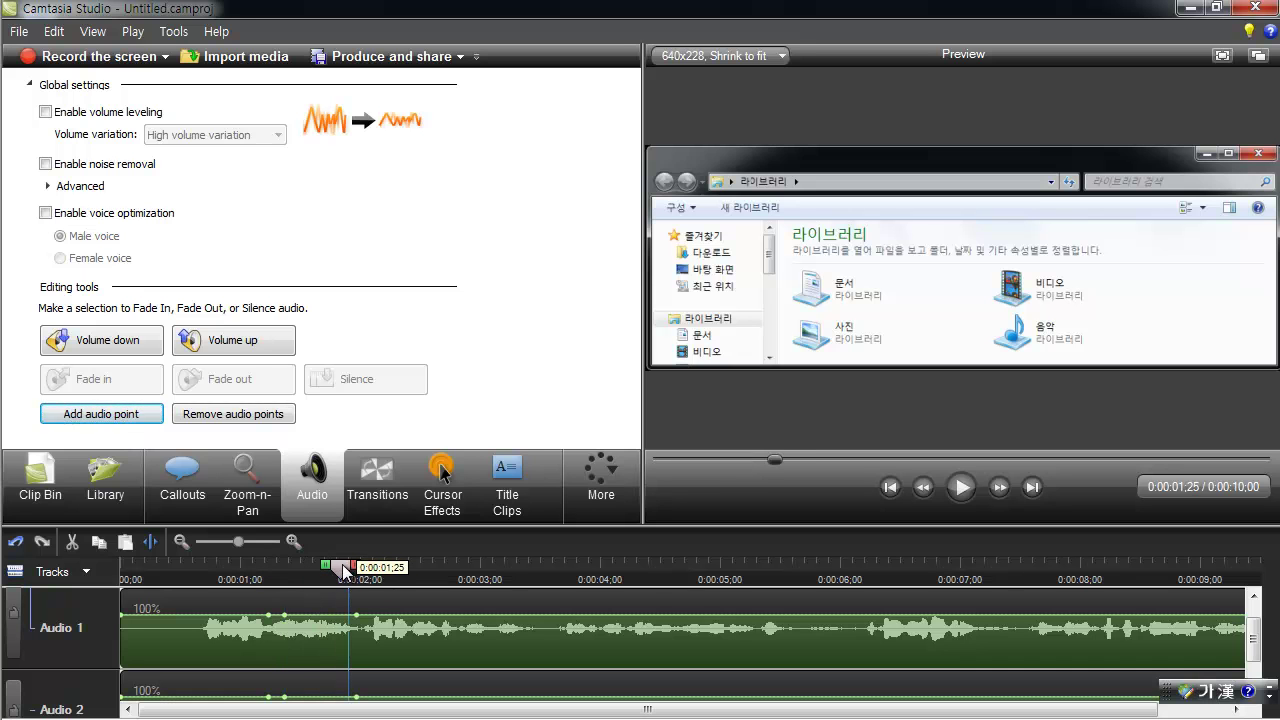
{"action": "left_click", "coordinate": [101, 414]}
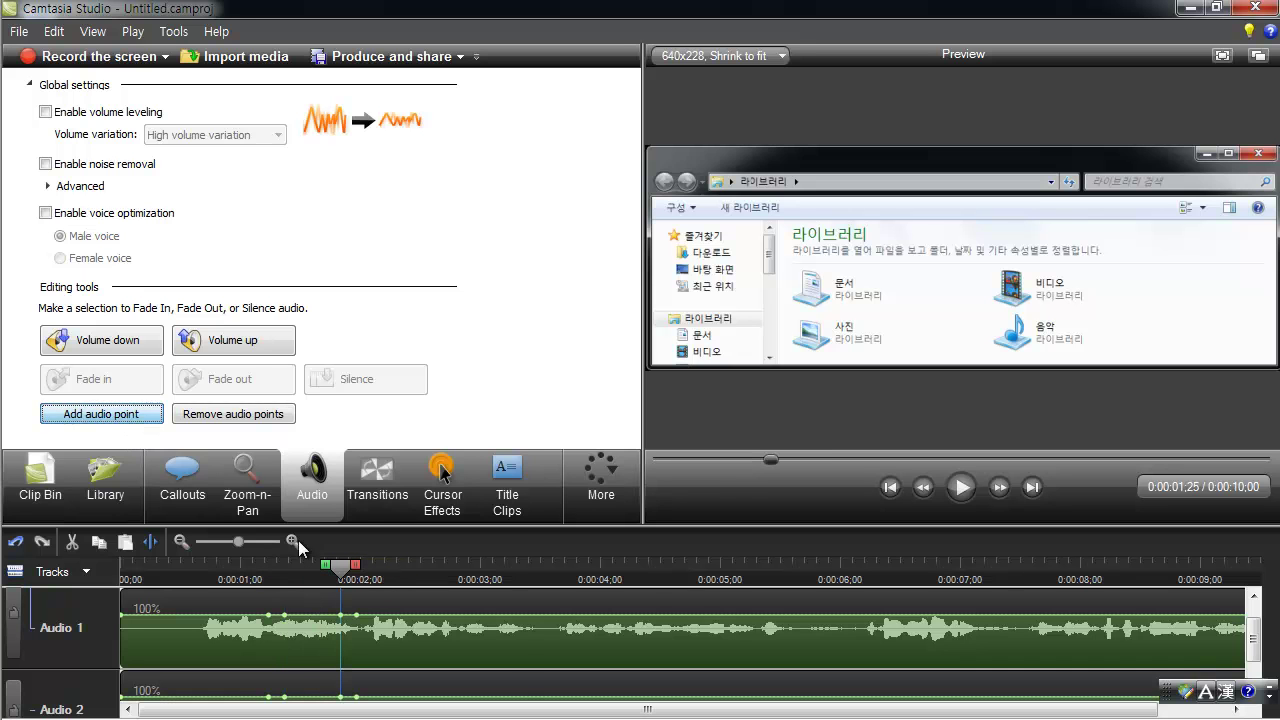
Raise the Audio 1 volume line between the two inner audio points so that section ramps up and back down
{"action": "left_click", "coordinate": [309, 616]}
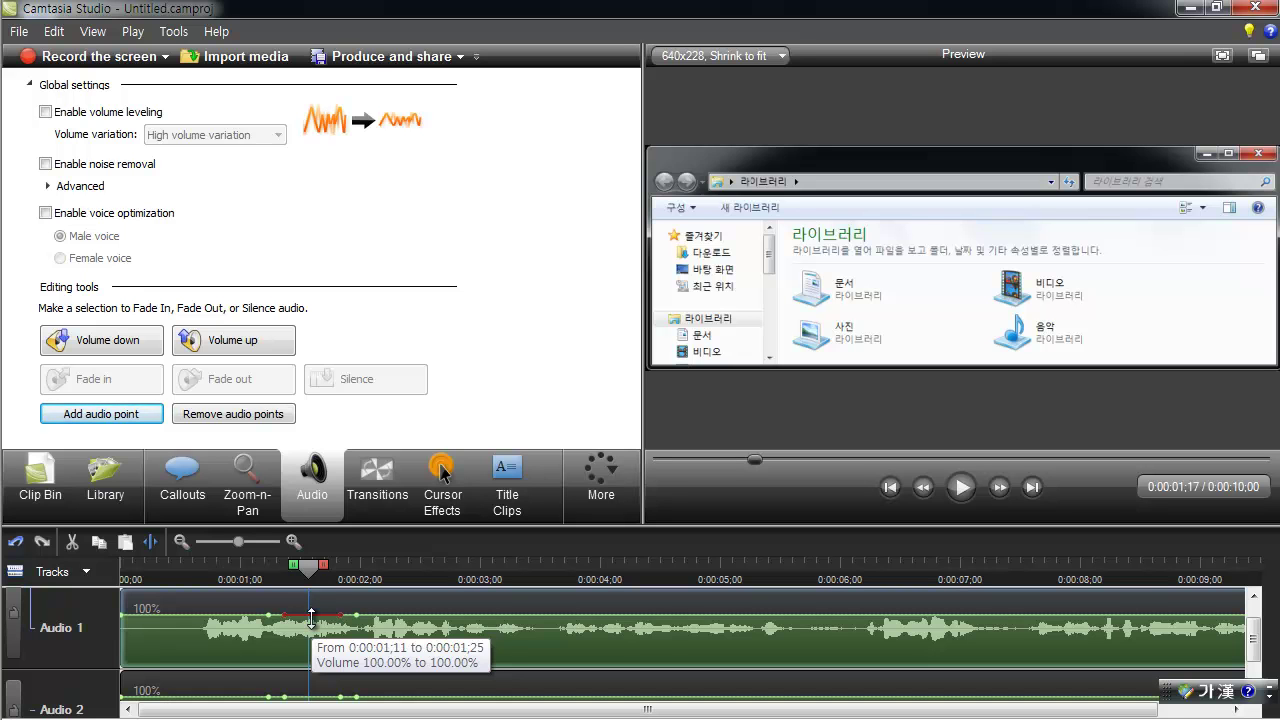
{"action": "left_click", "coordinate": [311, 617]}
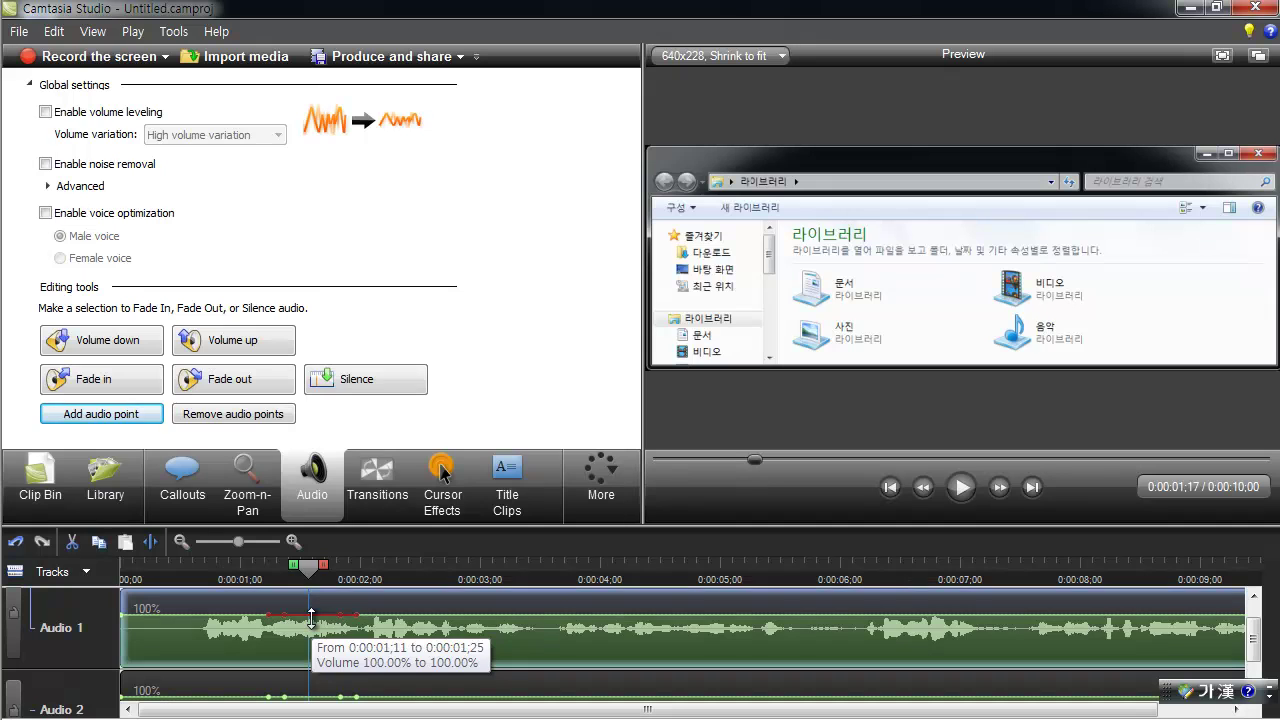
{"action": "left_click_drag", "start_coordinate": [311, 617], "coordinate": [339, 607]}
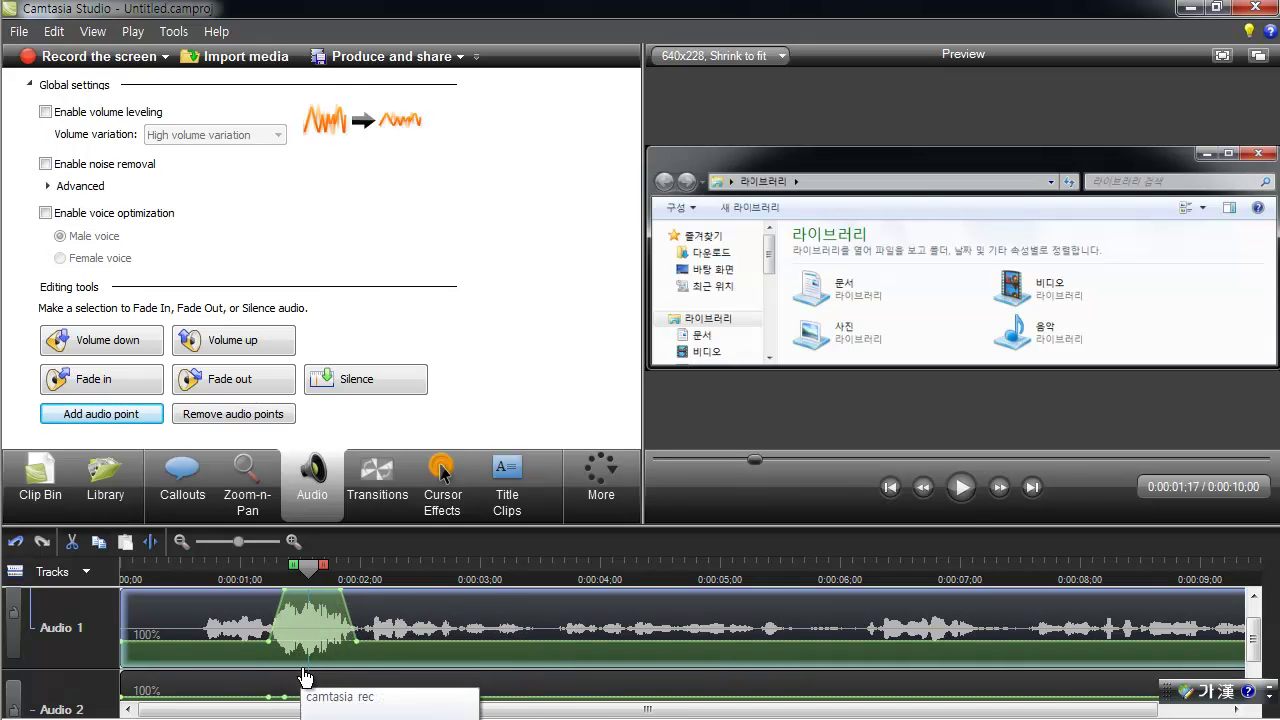
Play back the boosted audio section from about 0:00:01;01 and return the playhead to the start of the timeline
{"action": "left_click_drag", "start_coordinate": [261, 579], "coordinate": [244, 580]}
{"action": "key", "text": "space"}
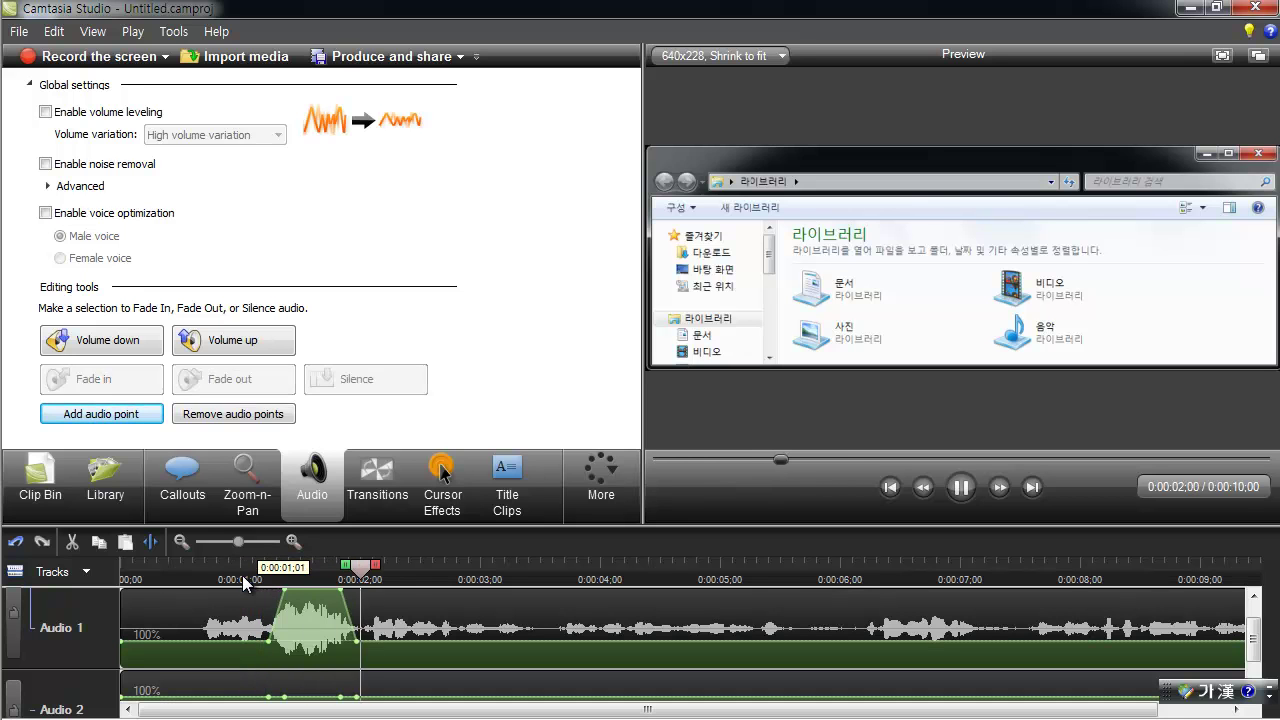
{"action": "key", "text": "space"}
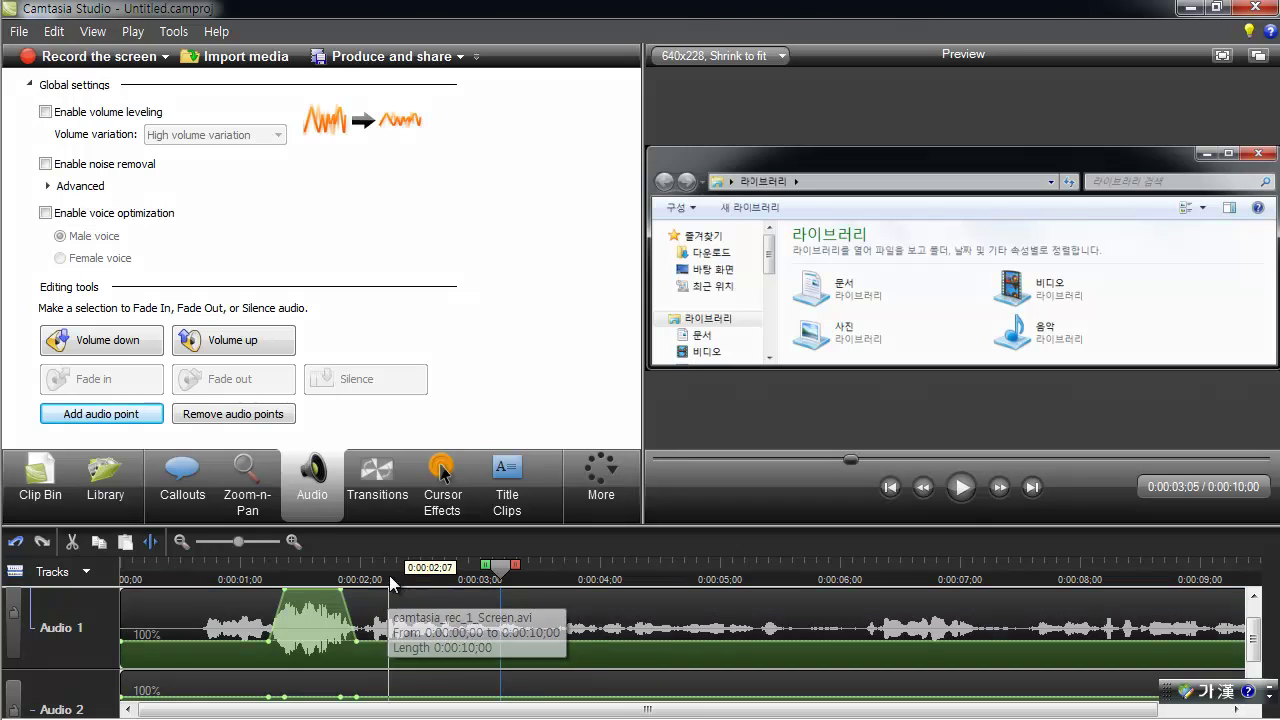
{"action": "left_click_drag", "start_coordinate": [405, 574], "coordinate": [52, 568]}
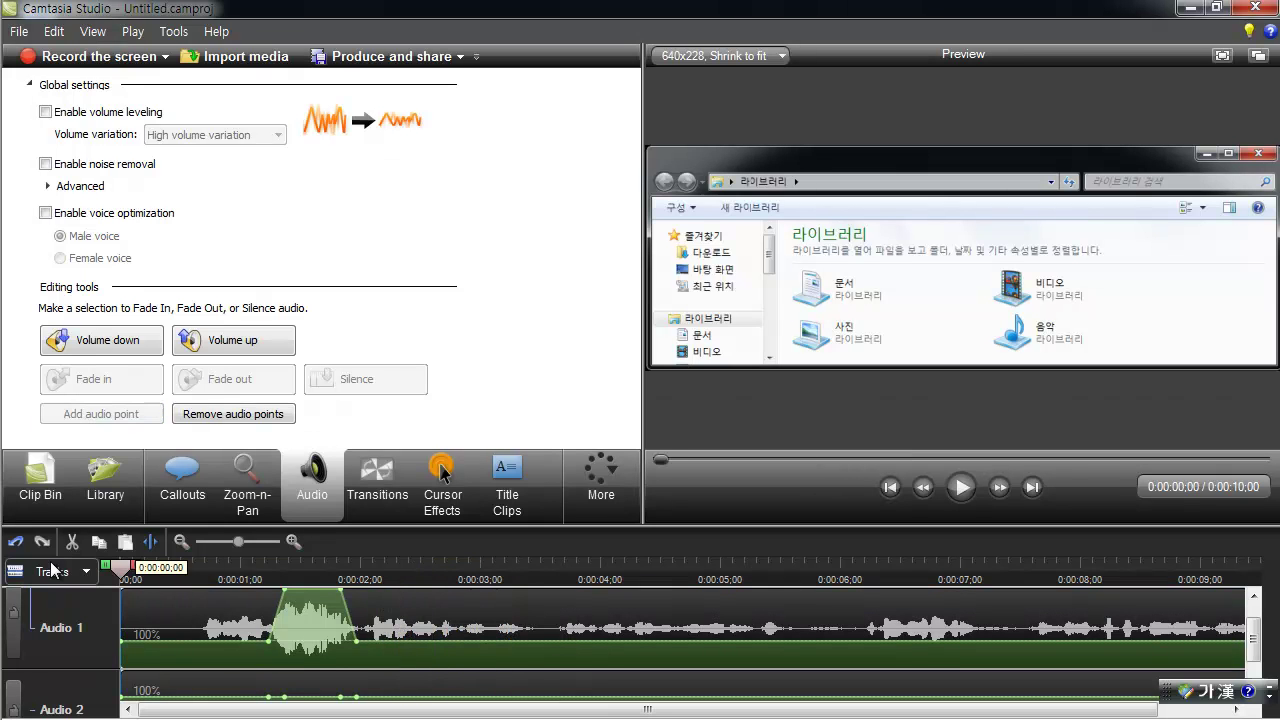
{"action": "mouse_move", "coordinate": [60, 571]}
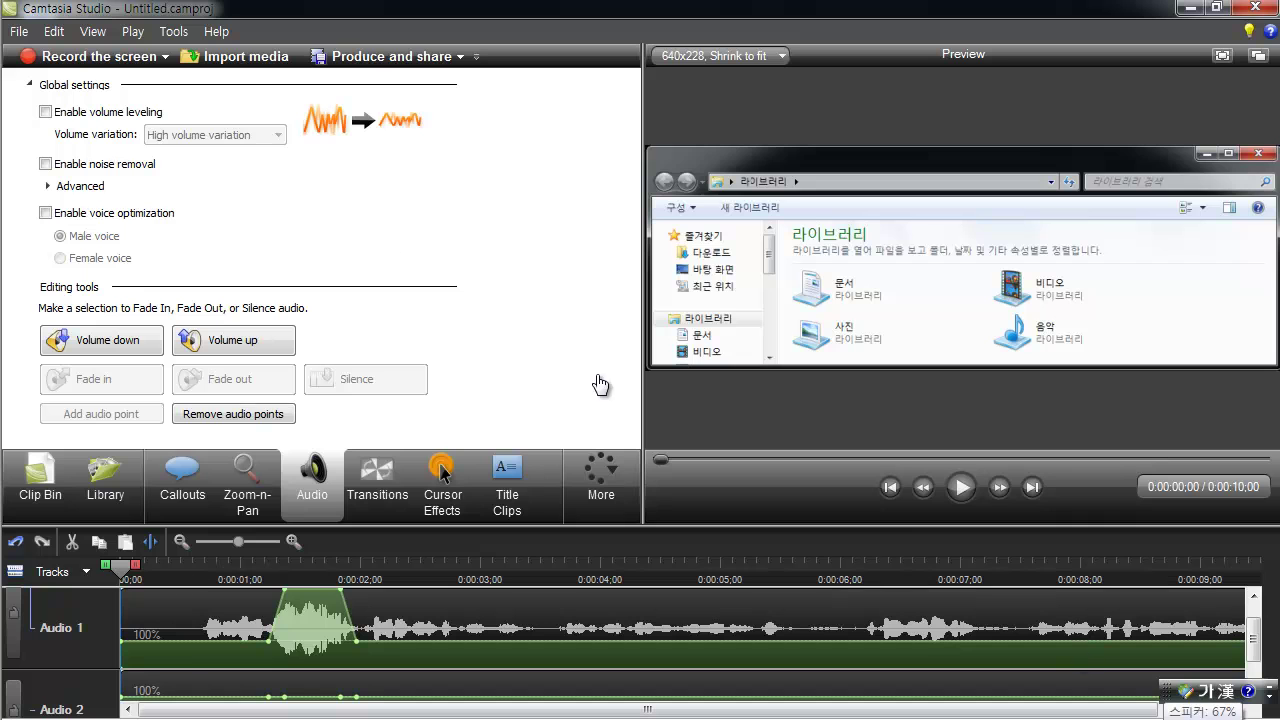
Enable volume leveling and turn it off again
{"action": "left_click", "coordinate": [47, 113]}
{"action": "left_click", "coordinate": [46, 112]}
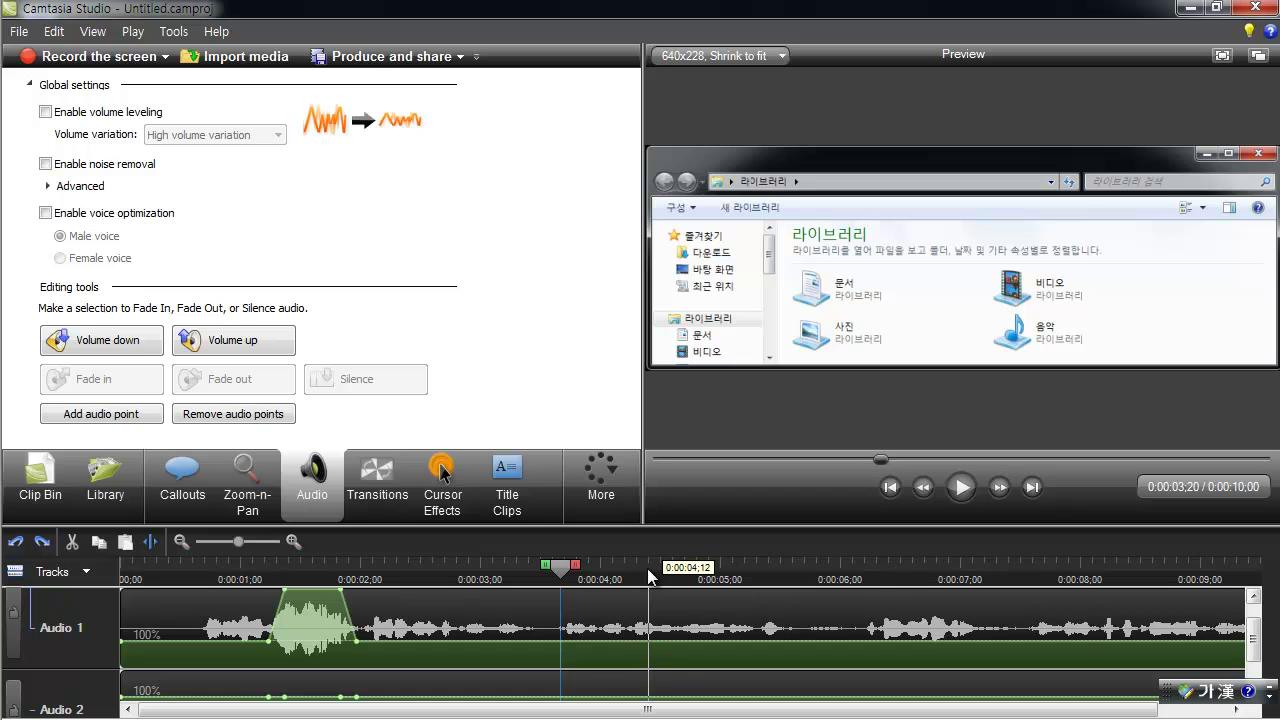
Apply a fade-in to the audio range from 0:00:04;07 to 0:00:04;27
{"action": "left_click", "coordinate": [620, 569]}
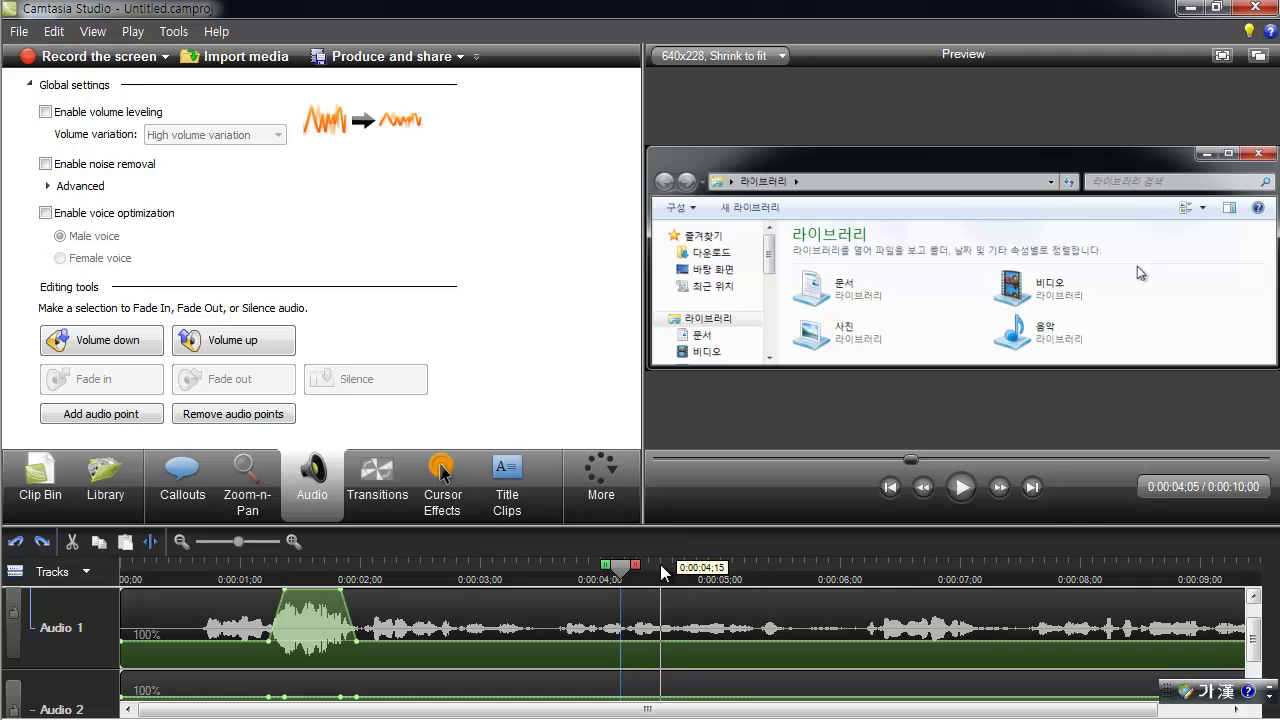
{"action": "left_click", "coordinate": [631, 579]}
{"action": "mouse_move", "coordinate": [631, 583]}
{"action": "left_mouse_down"}
{"action": "mouse_move", "coordinate": [730, 572]}
{"action": "mouse_move", "coordinate": [710, 572]}
{"action": "left_mouse_up"}
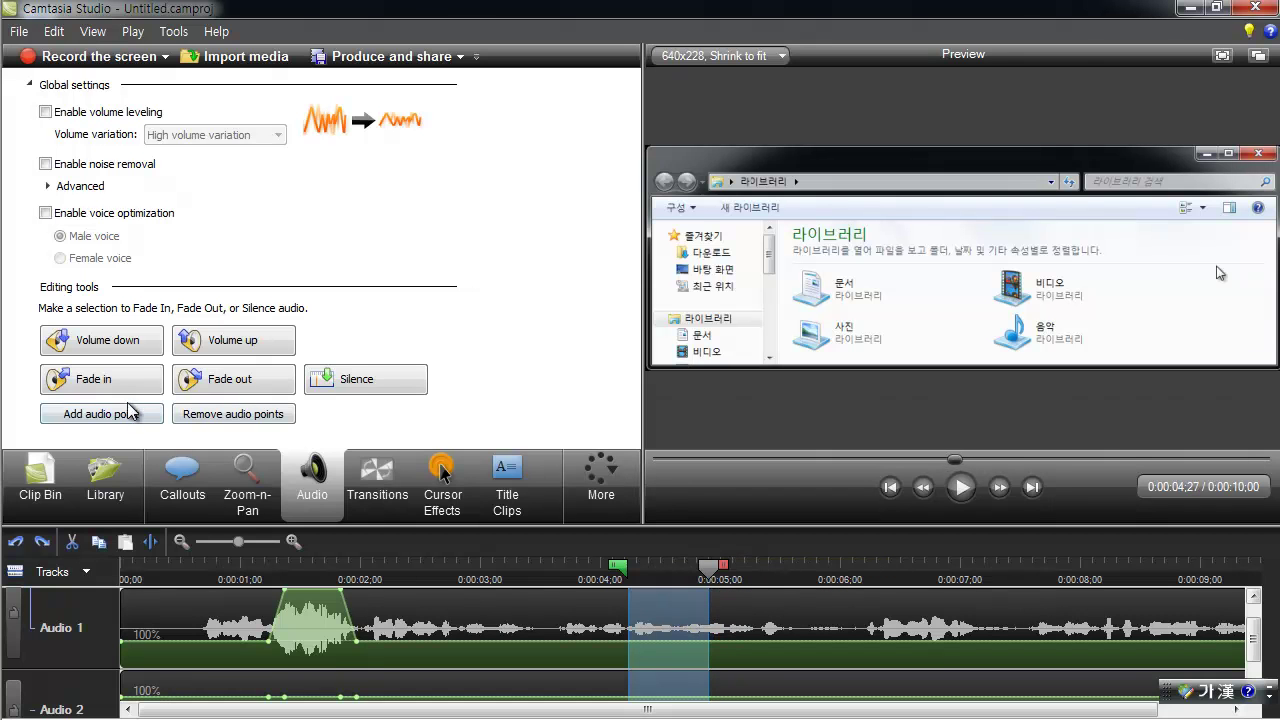
{"action": "left_click", "coordinate": [84, 392]}
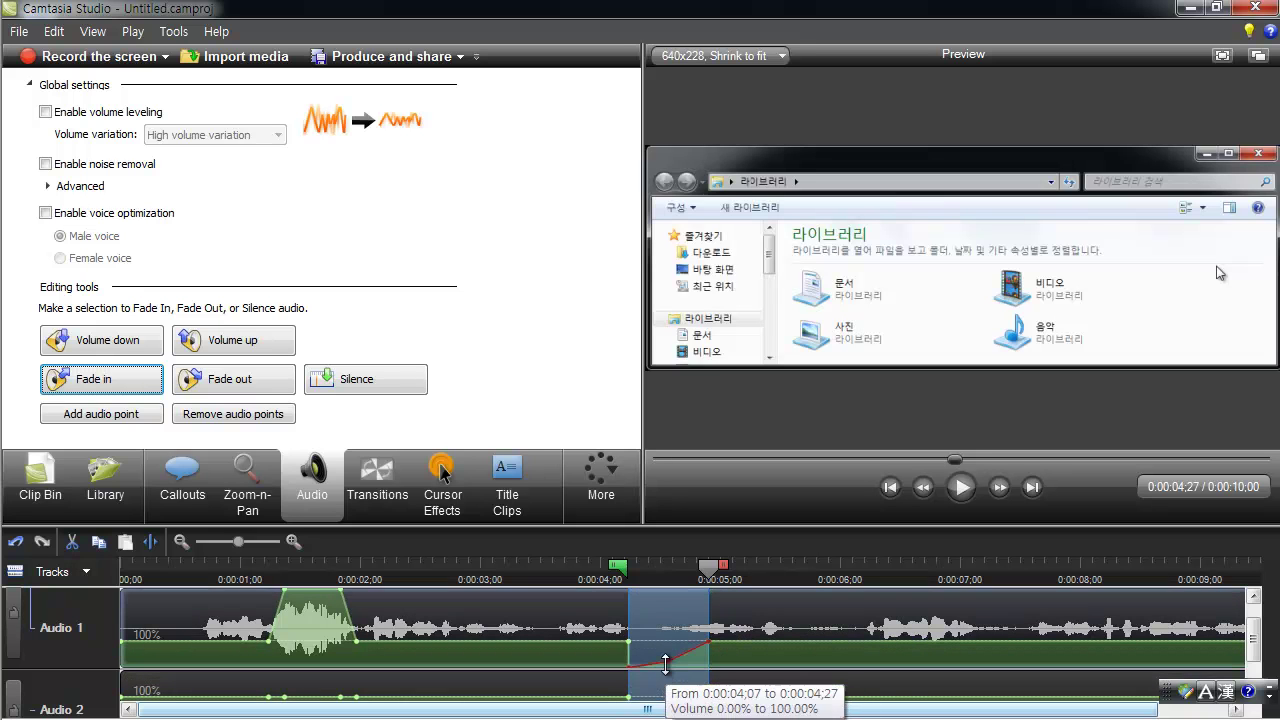
{"action": "left_click_drag", "start_coordinate": [665, 665], "coordinate": [666, 666]}
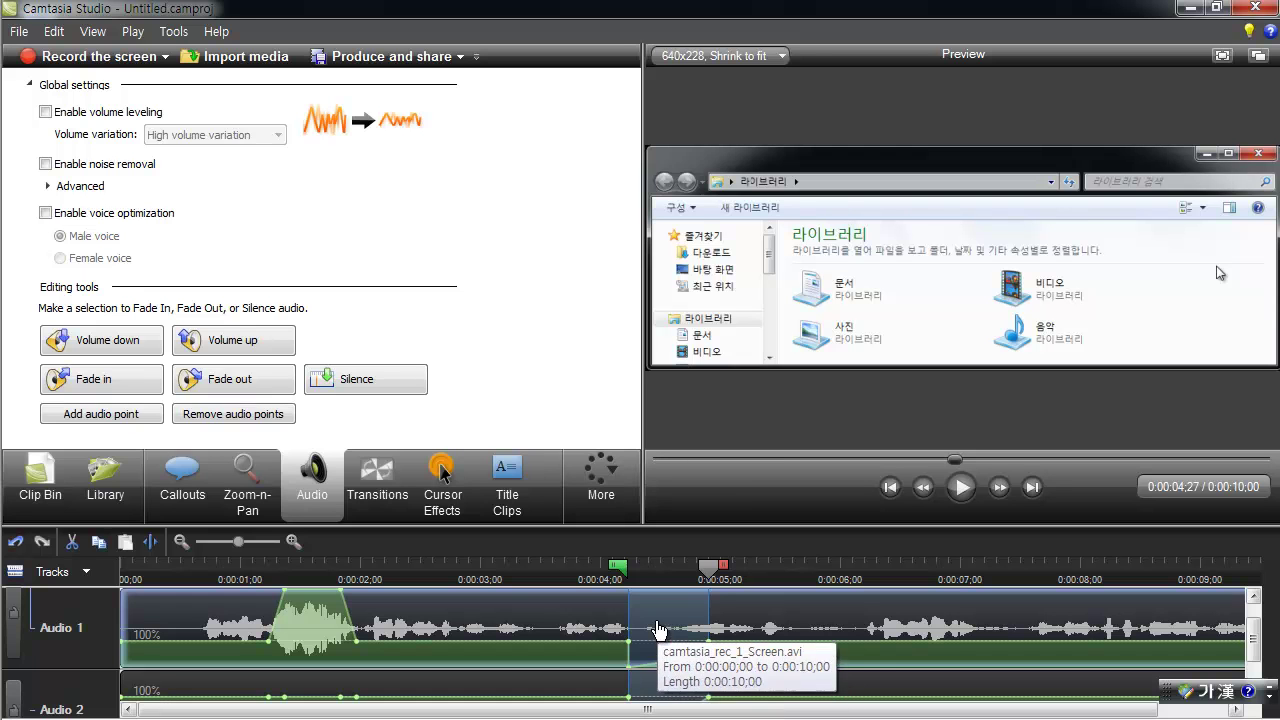
{"action": "left_click", "coordinate": [674, 576]}
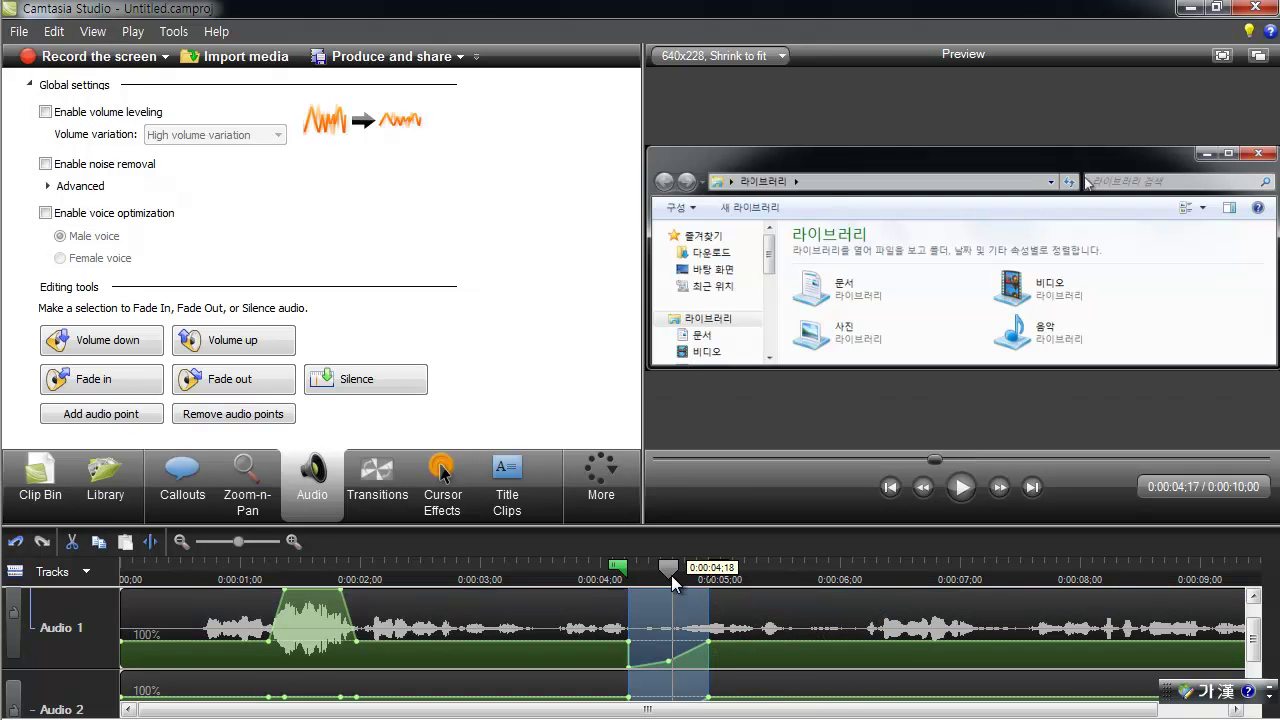
{"action": "left_click", "coordinate": [797, 573]}
{"action": "left_click_drag", "start_coordinate": [668, 661], "coordinate": [668, 661]}
Apply a fade-out to the audio range from just after 0:00:06;00 to about 0:00:06;23
{"action": "left_click", "coordinate": [852, 576]}
{"action": "left_click_drag", "start_coordinate": [853, 576], "coordinate": [937, 576]}
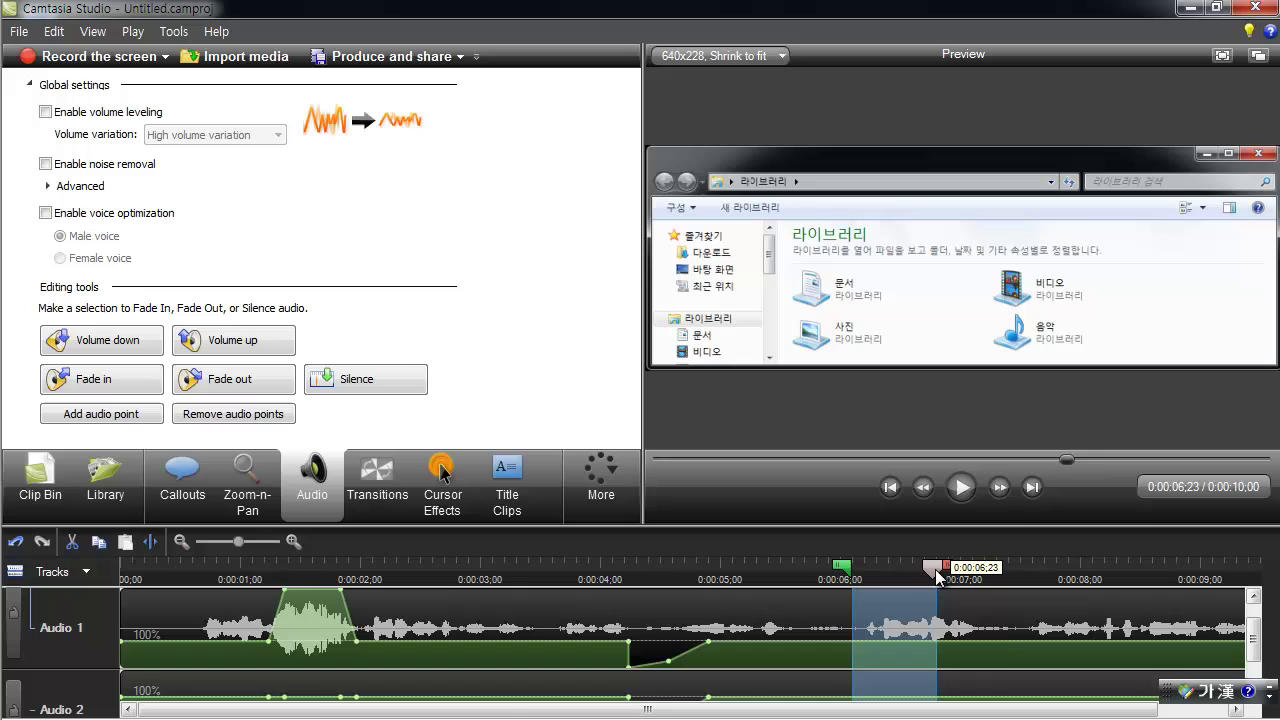
{"action": "left_click", "coordinate": [238, 390]}
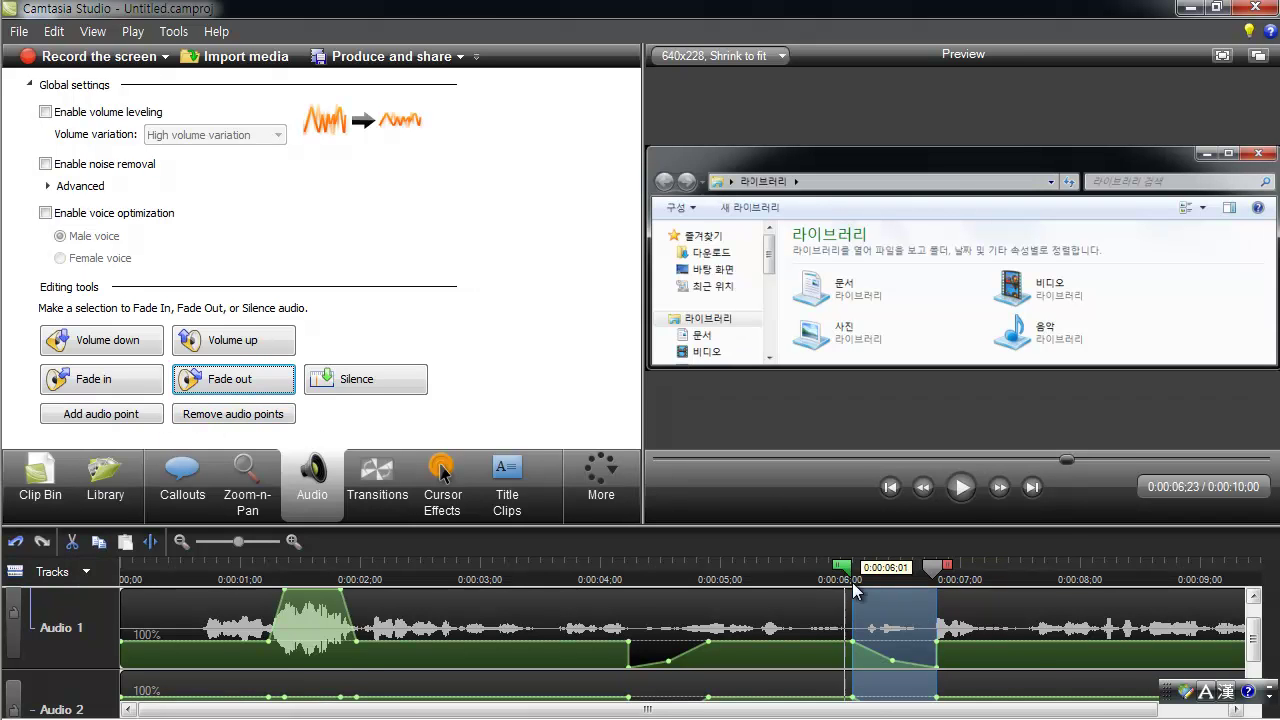
{"action": "left_click", "coordinate": [638, 575]}
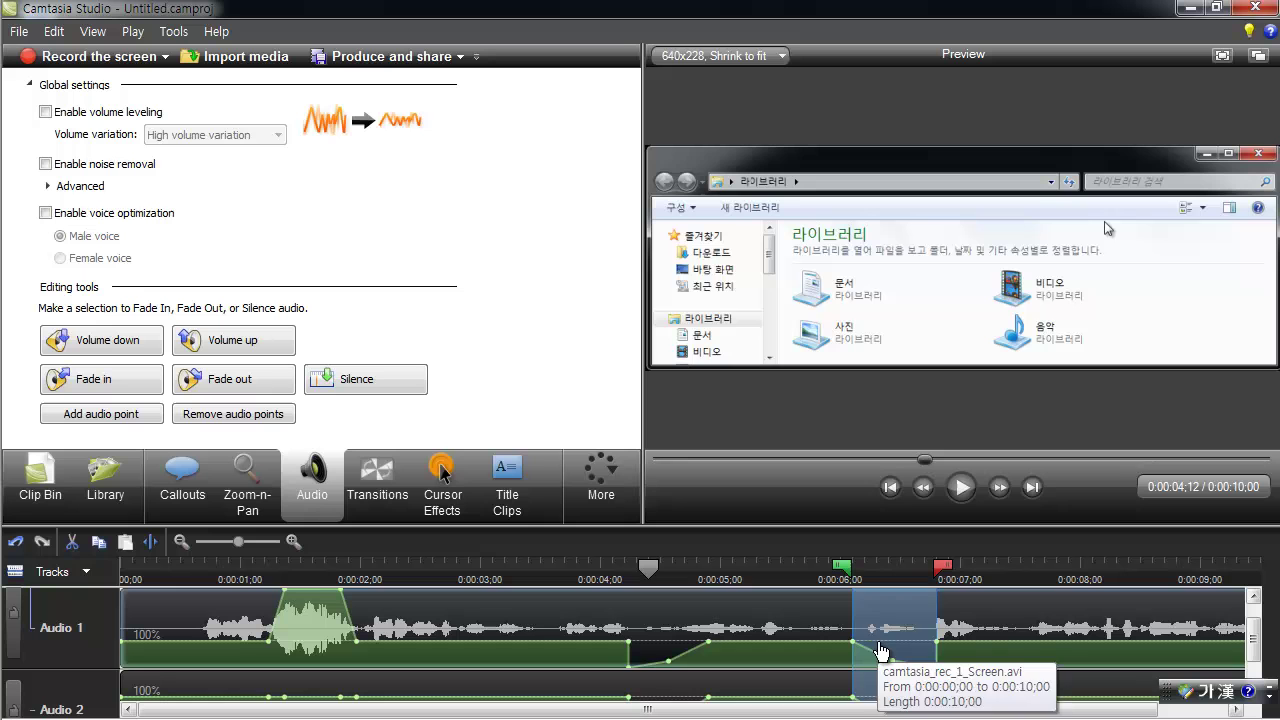
Silence the audio range from about 0:00:02;26 to 0:00:03;15
{"action": "left_click_drag", "start_coordinate": [893, 641], "coordinate": [901, 652]}
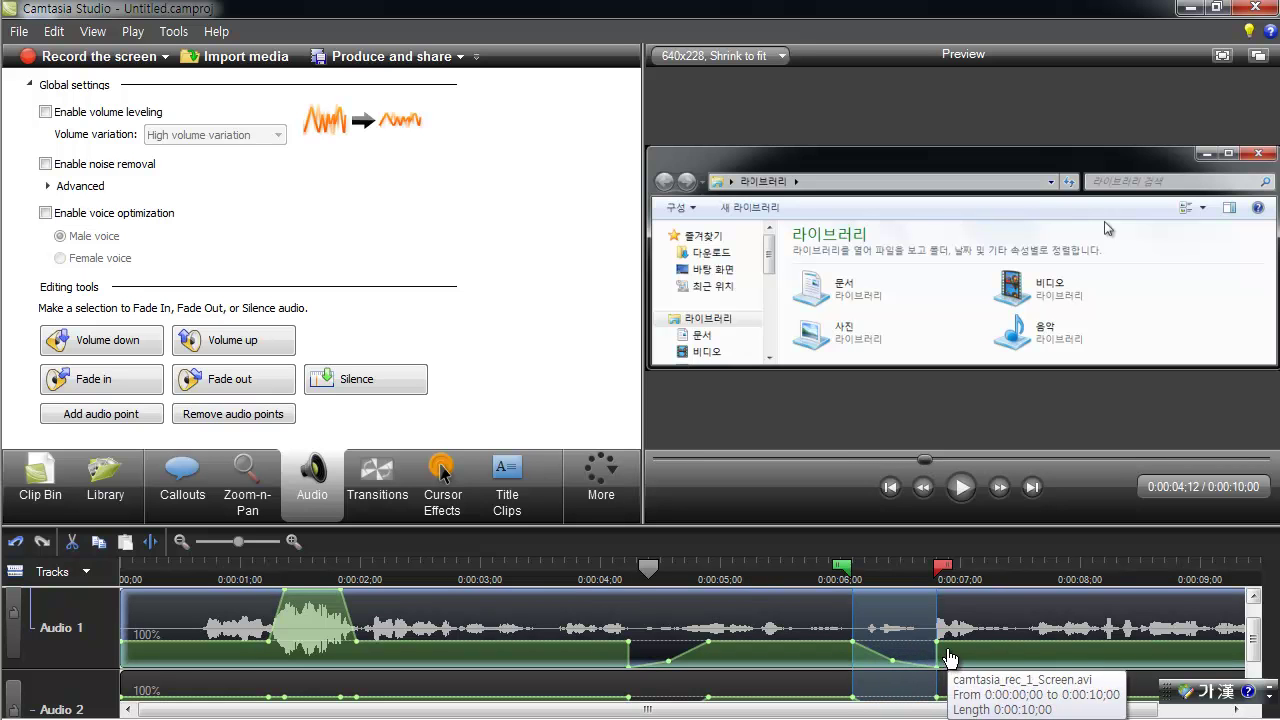
{"action": "left_click", "coordinate": [548, 572], "text": "shift"}
{"action": "left_click", "coordinate": [490, 575]}
{"action": "left_click_drag", "start_coordinate": [482, 575], "coordinate": [540, 575]}
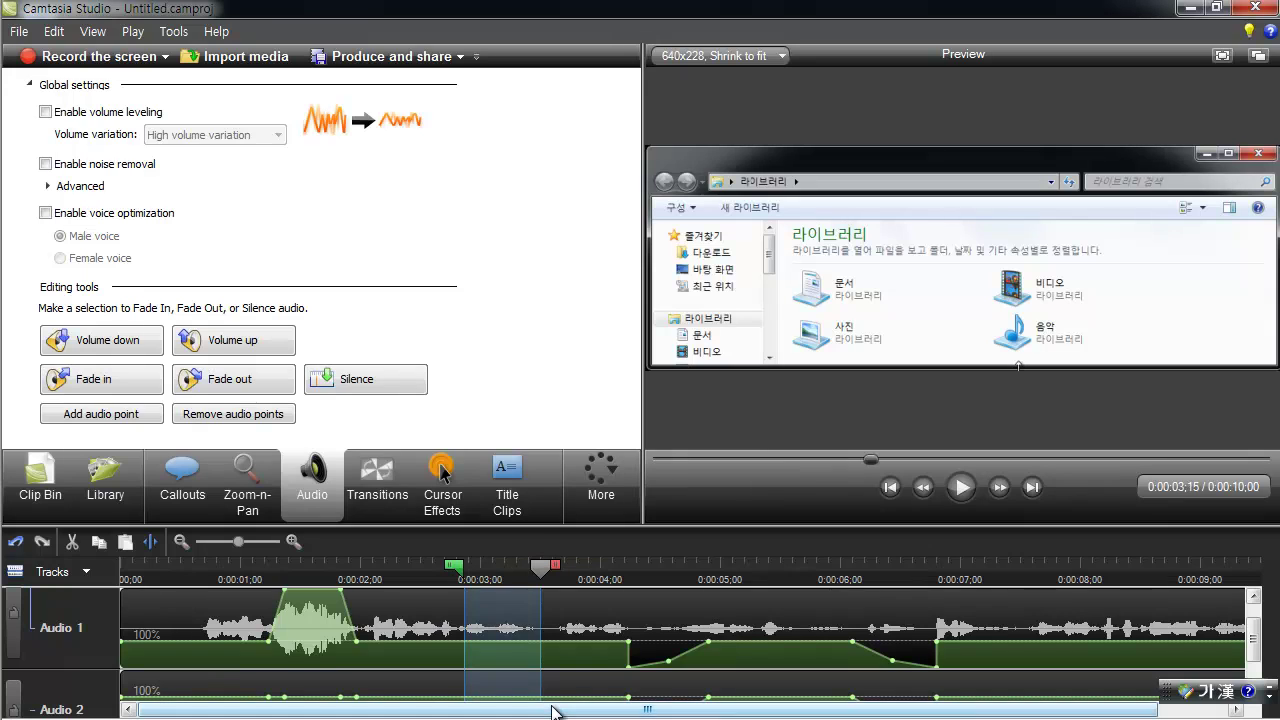
{"action": "left_click", "coordinate": [378, 388]}
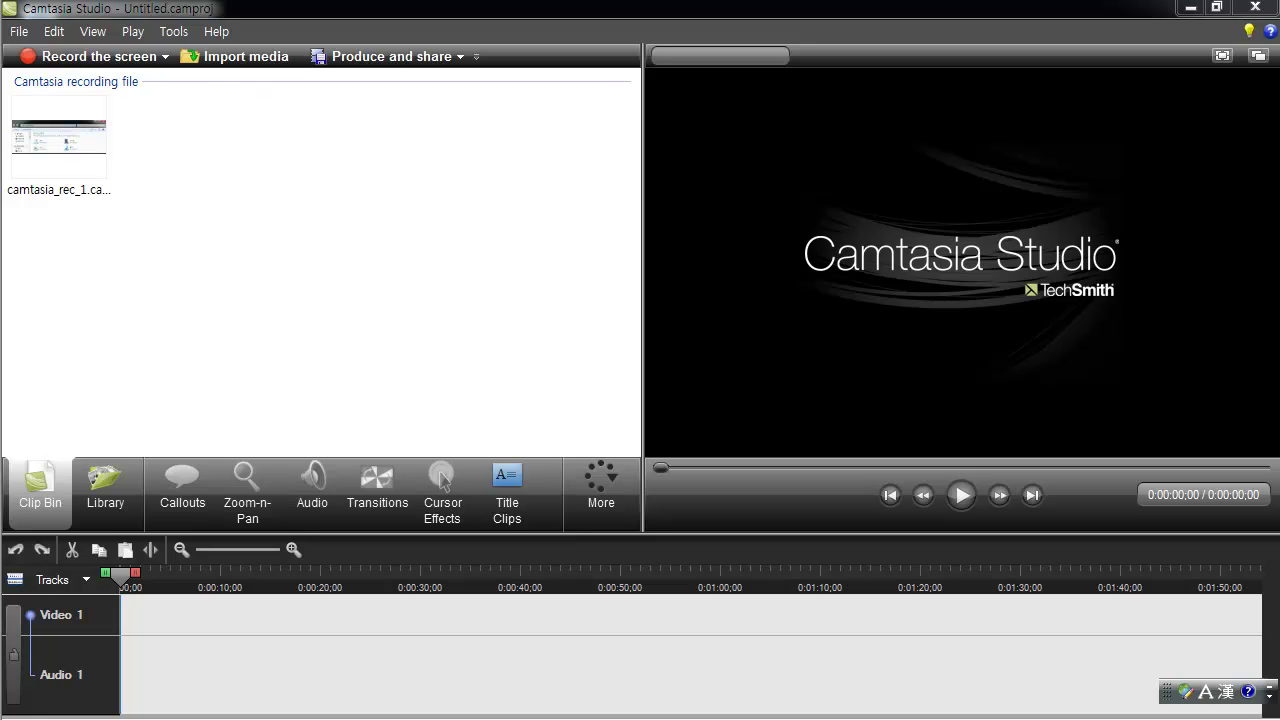
Add a title clip and set the editing dimensions to the most recent size, 1280 x 720
{"action": "left_click", "coordinate": [507, 490]}
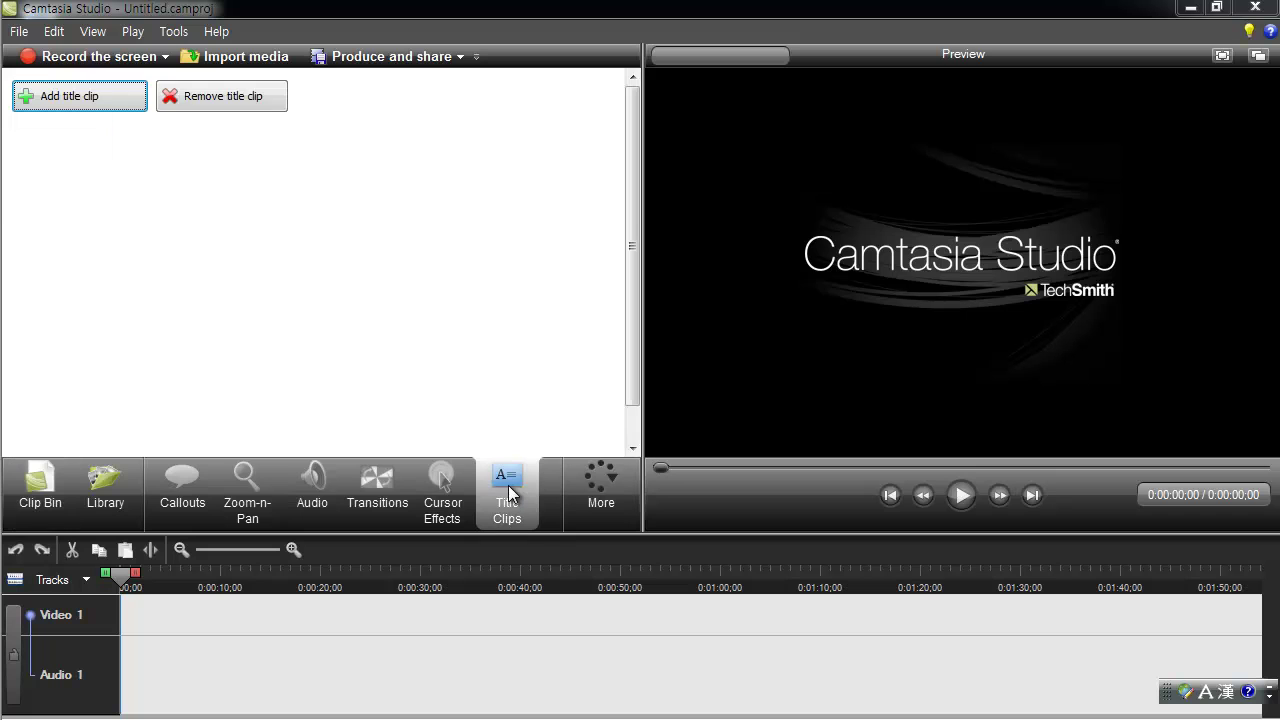
{"action": "left_click", "coordinate": [95, 103]}
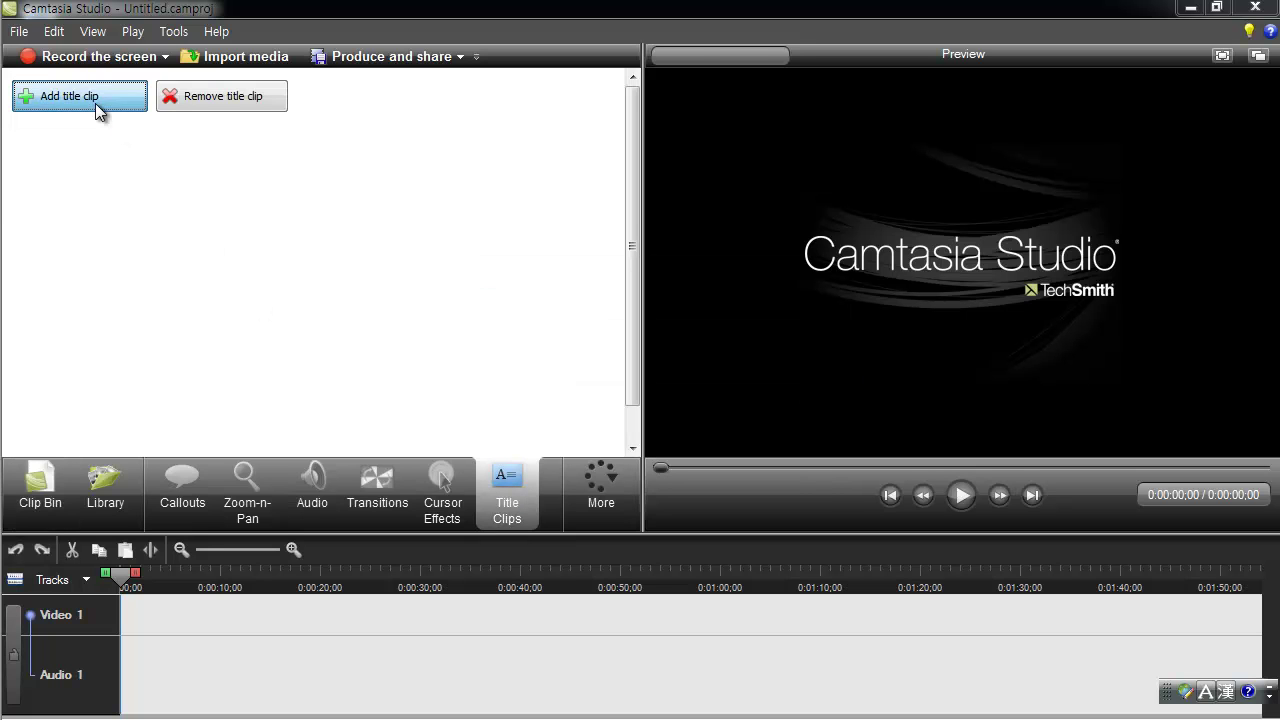
{"action": "left_click", "coordinate": [666, 388]}
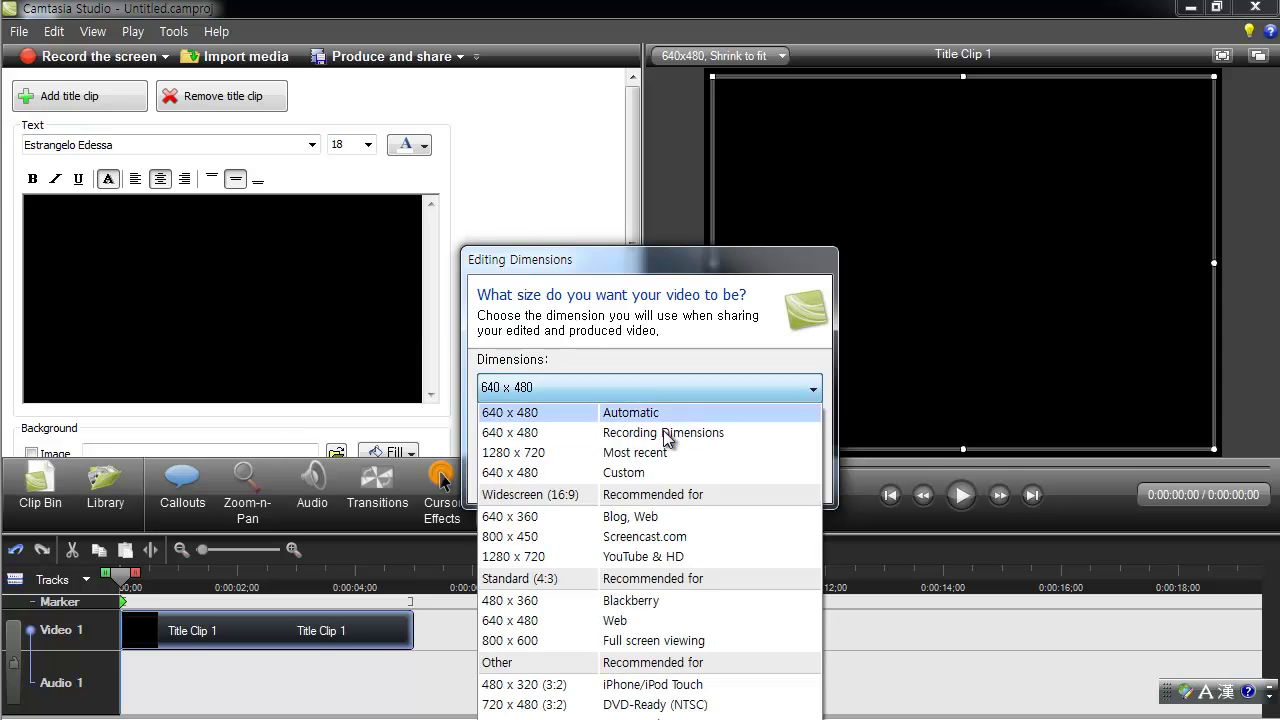
{"action": "left_click", "coordinate": [660, 452]}
{"action": "left_click", "coordinate": [703, 484]}
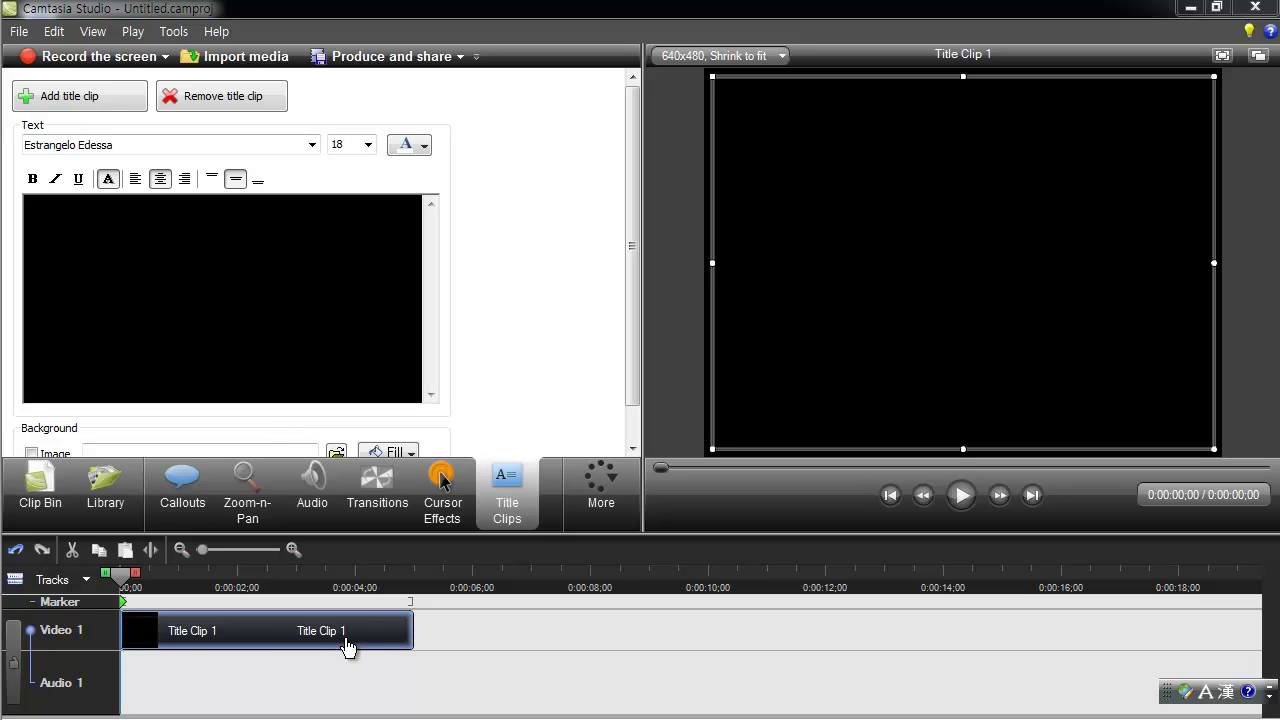
Examine the new title clip in the Clip Bin and its details on the timeline
{"action": "mouse_move", "coordinate": [521, 494]}
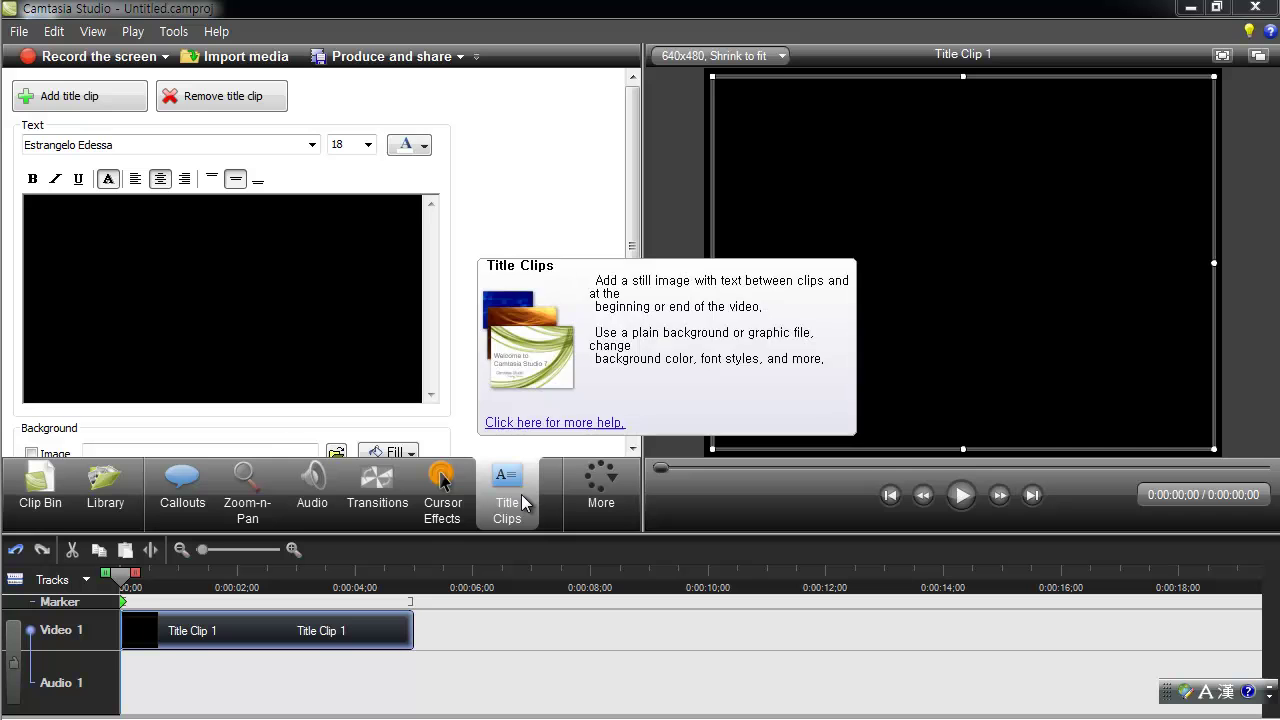
{"action": "left_click", "coordinate": [45, 500]}
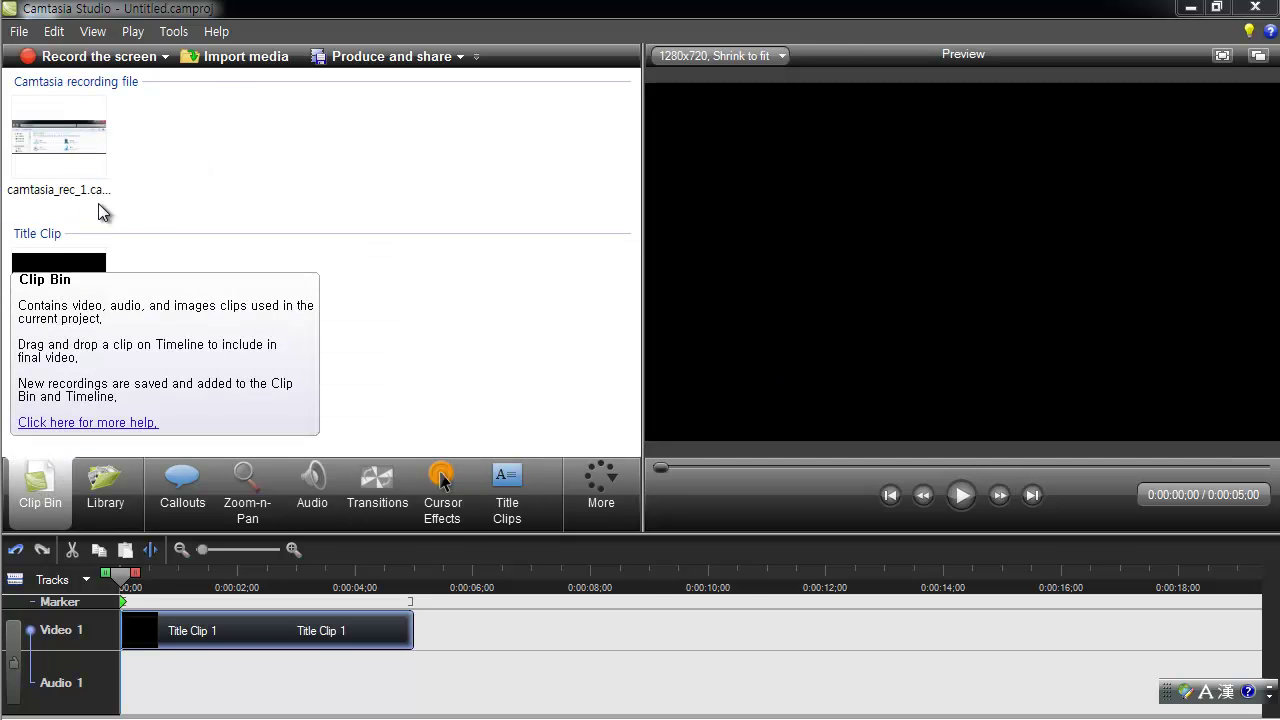
{"action": "left_click", "coordinate": [68, 262]}
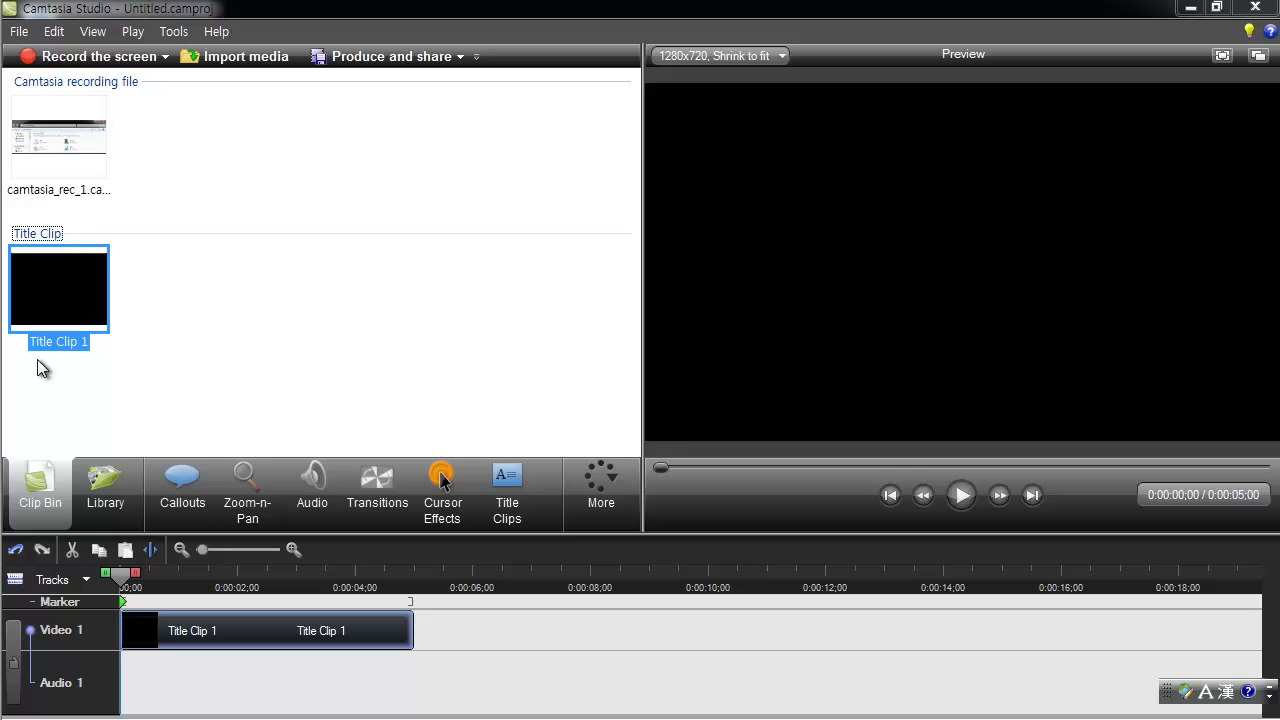
{"action": "mouse_move", "coordinate": [110, 317]}
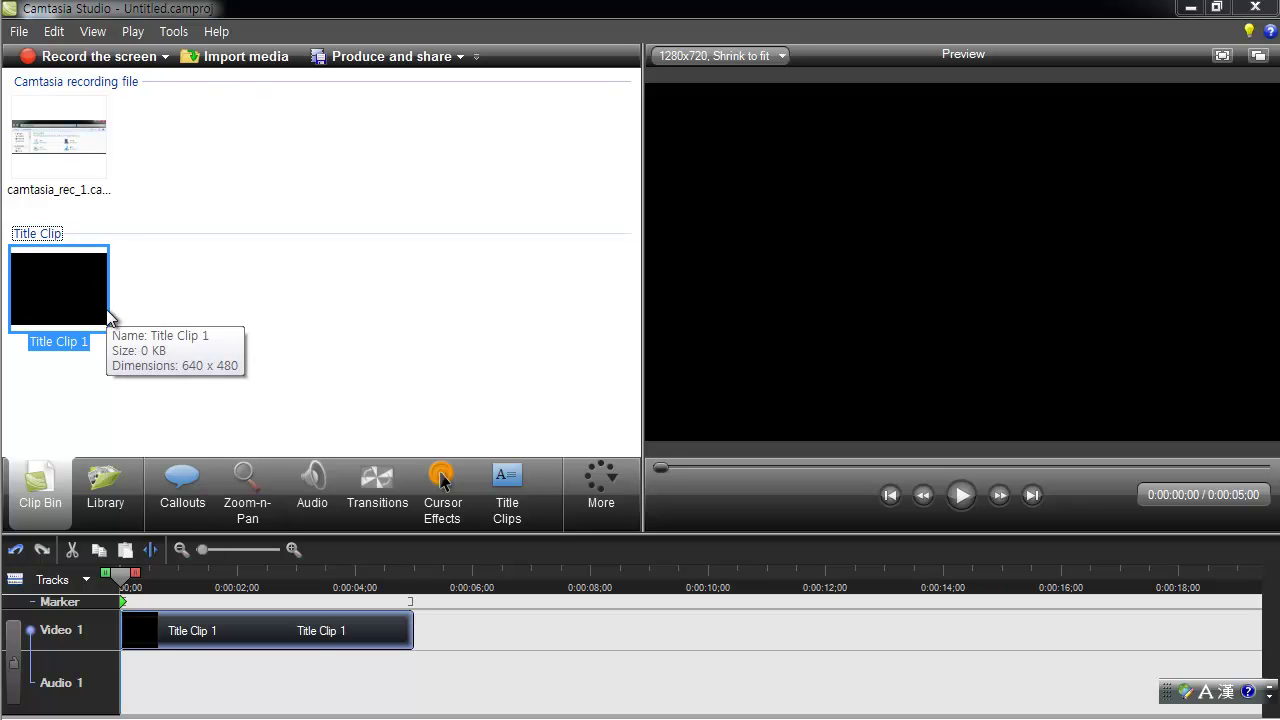
{"action": "left_click", "coordinate": [187, 293]}
{"action": "mouse_move", "coordinate": [224, 635]}
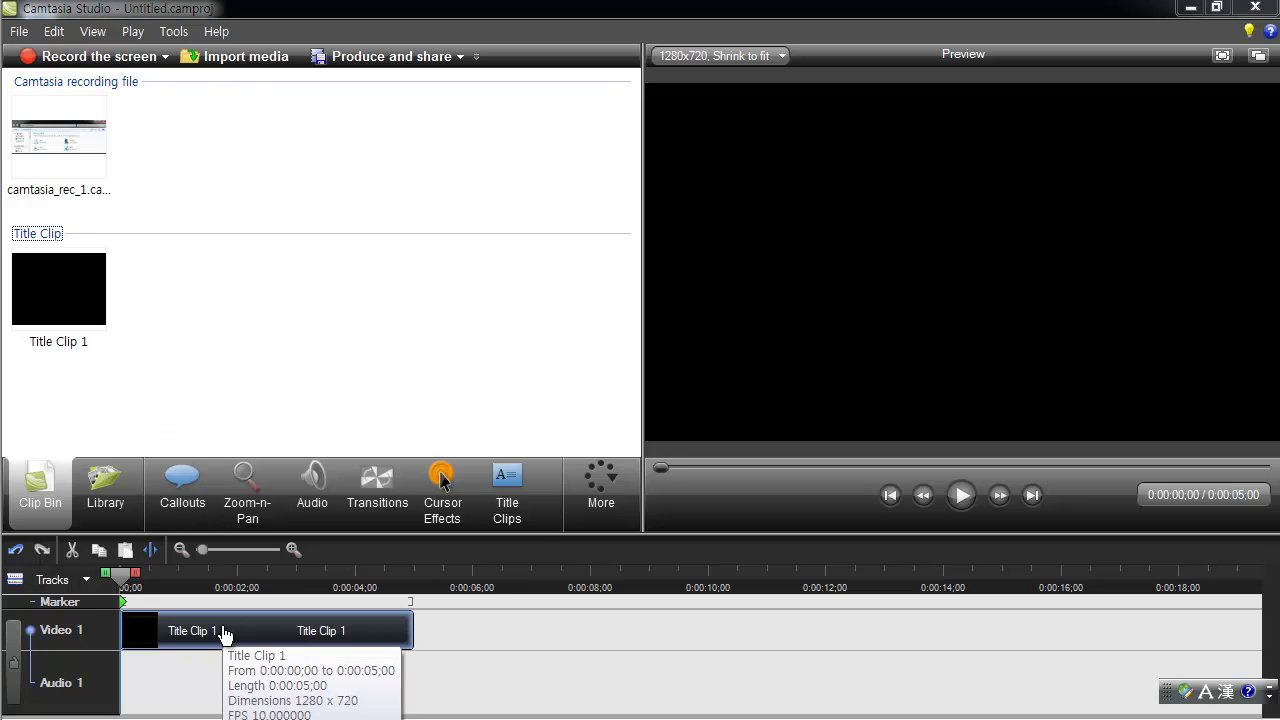
{"action": "left_click", "coordinate": [80, 304]}
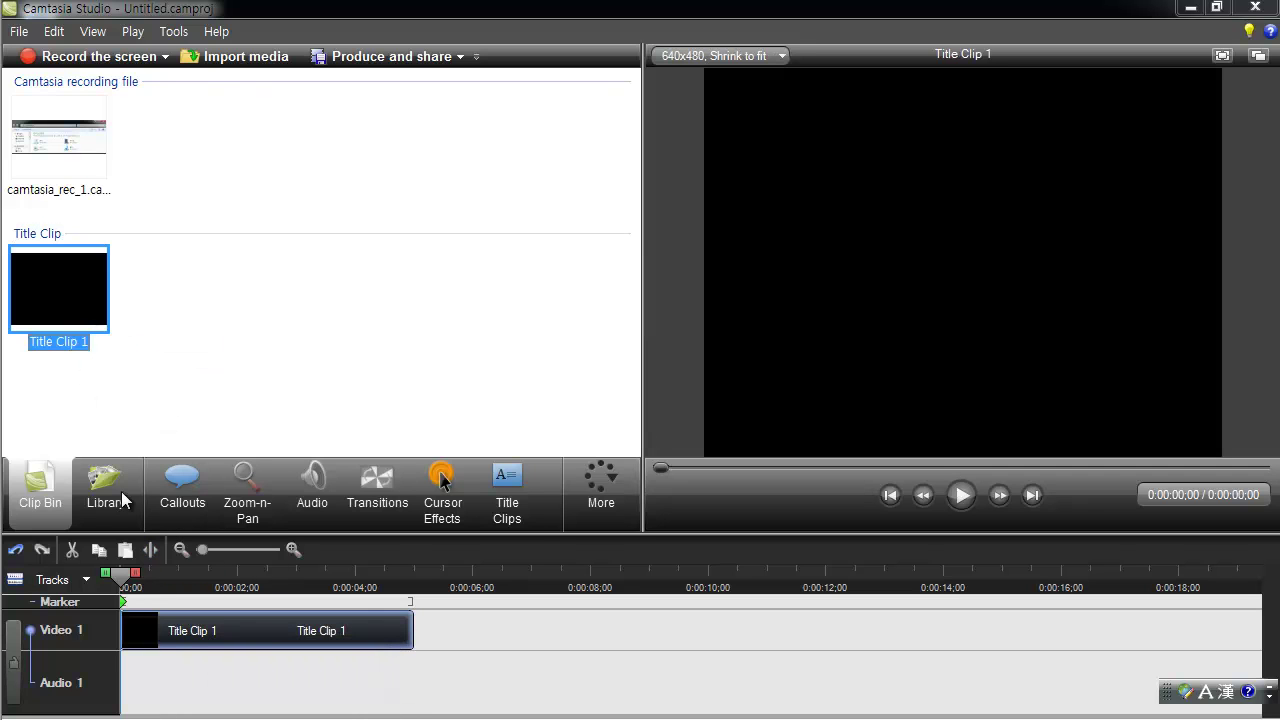
Open the title clip on the timeline for editing and enter the text "Camtasia studio"
{"action": "double_click", "coordinate": [168, 622]}
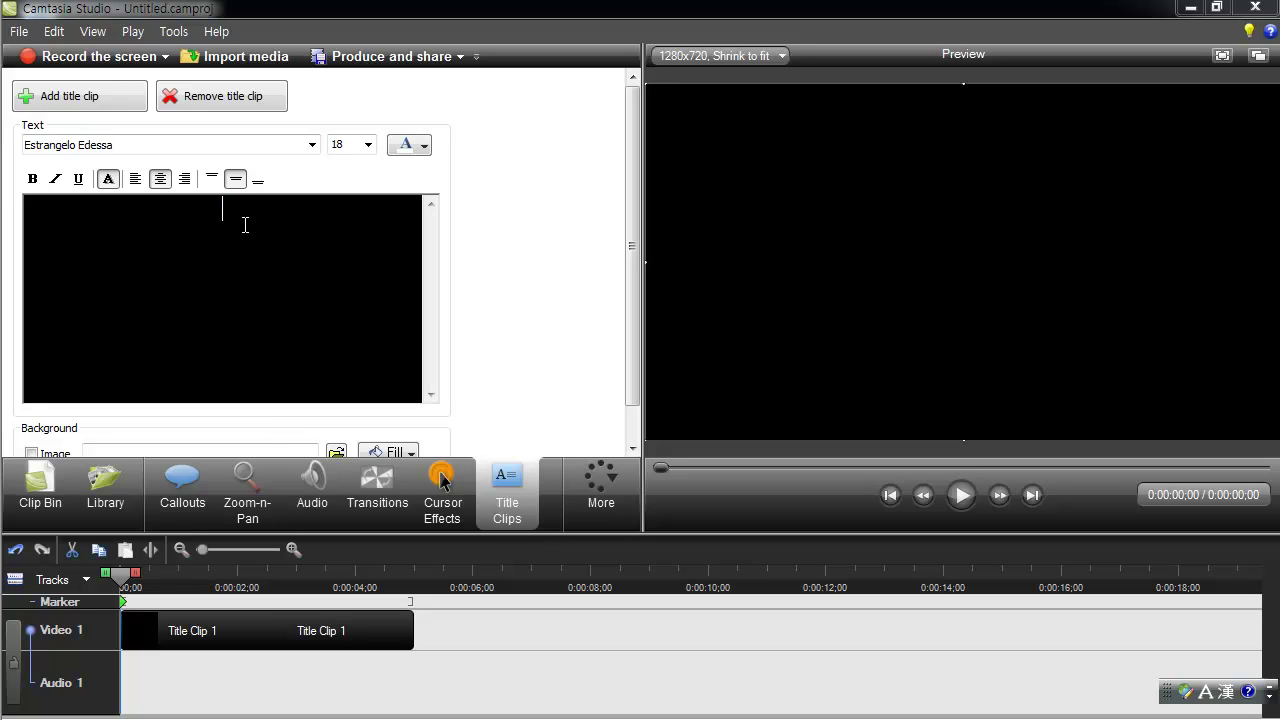
{"action": "type", "text": "Camta"}
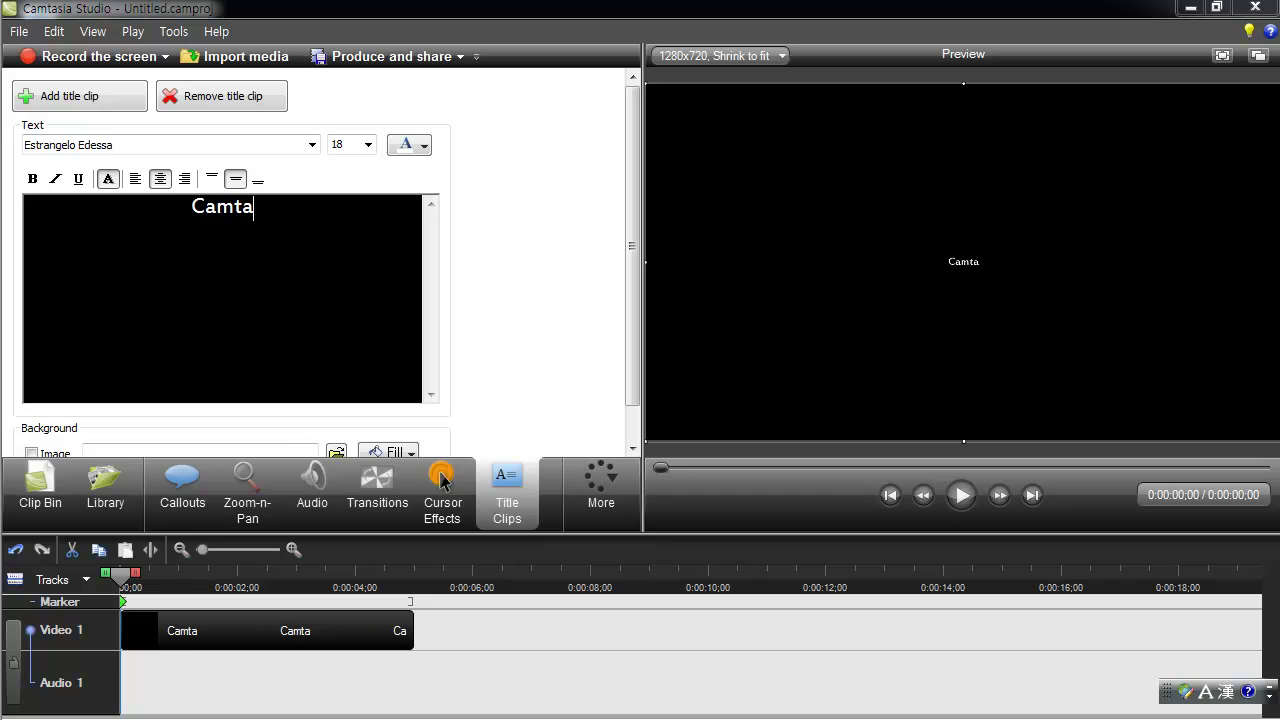
{"action": "type", "text": "sia studio"}
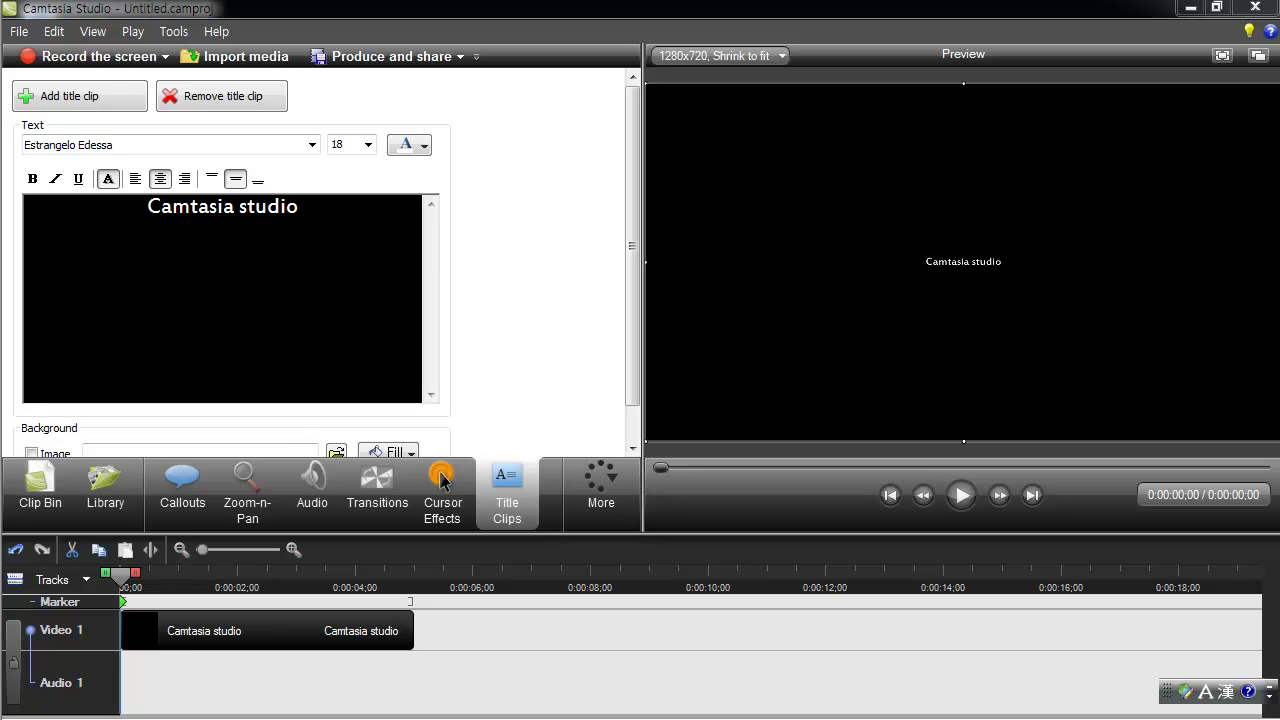
Try to apply the FrankRuehl font to the word "studio" in the title text
{"action": "key", "text": "ctrl+a"}
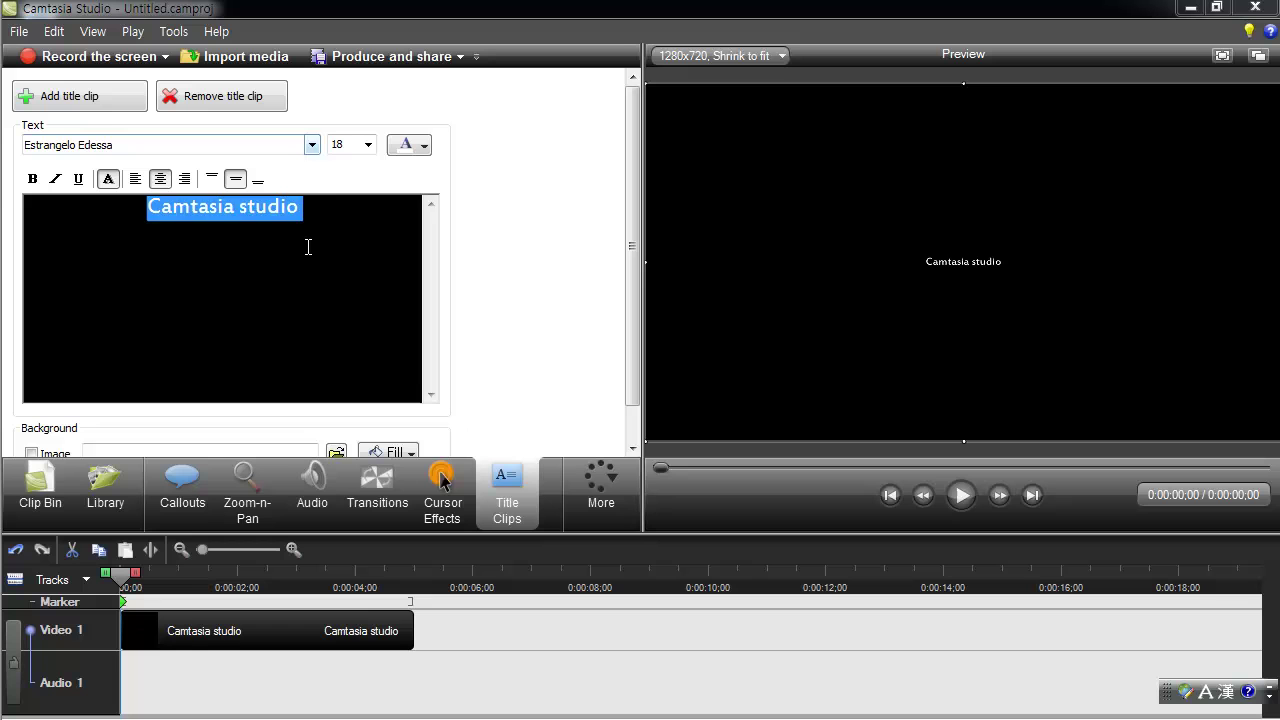
{"action": "key", "text": "End"}
{"action": "key", "text": "shift+Left"}
{"action": "key", "text": "shift+Left"}
{"action": "key", "text": "shift+Left"}
{"action": "key", "text": "shift+Left"}
{"action": "key", "text": "shift+Left"}
{"action": "key", "text": "shift+Left"}
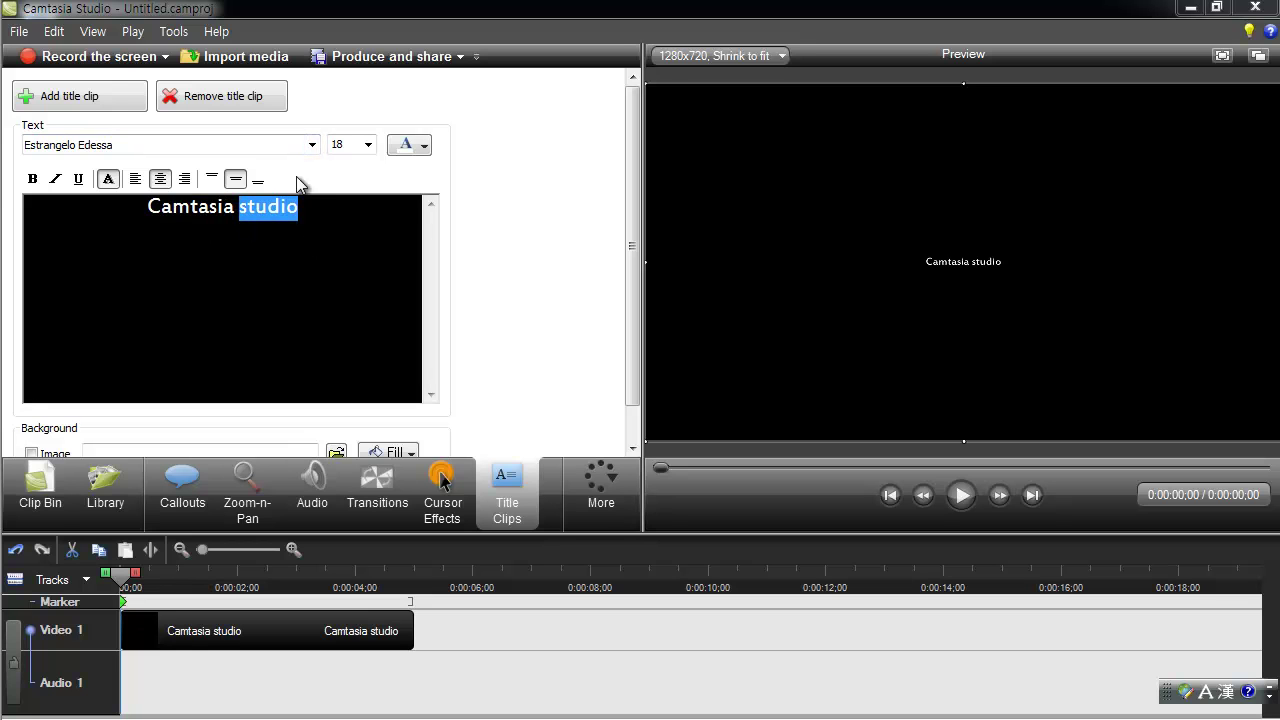
{"action": "left_click", "coordinate": [312, 144]}
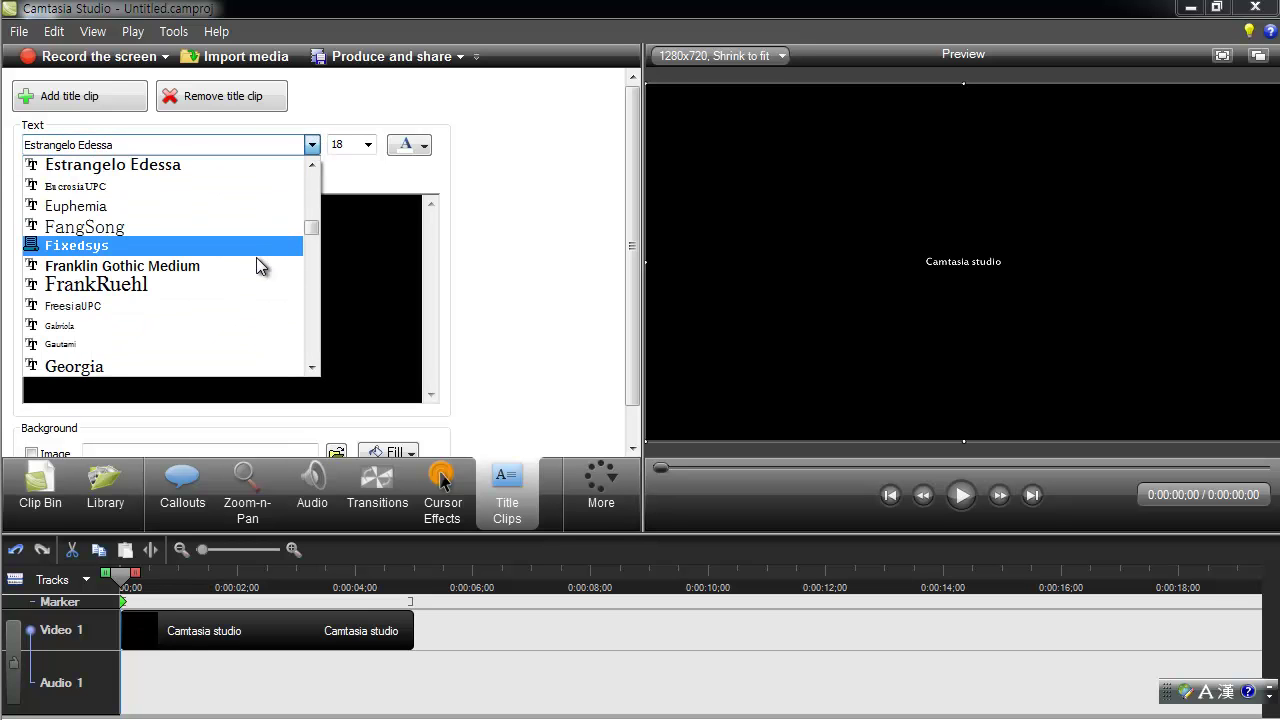
{"action": "left_click", "coordinate": [250, 287]}
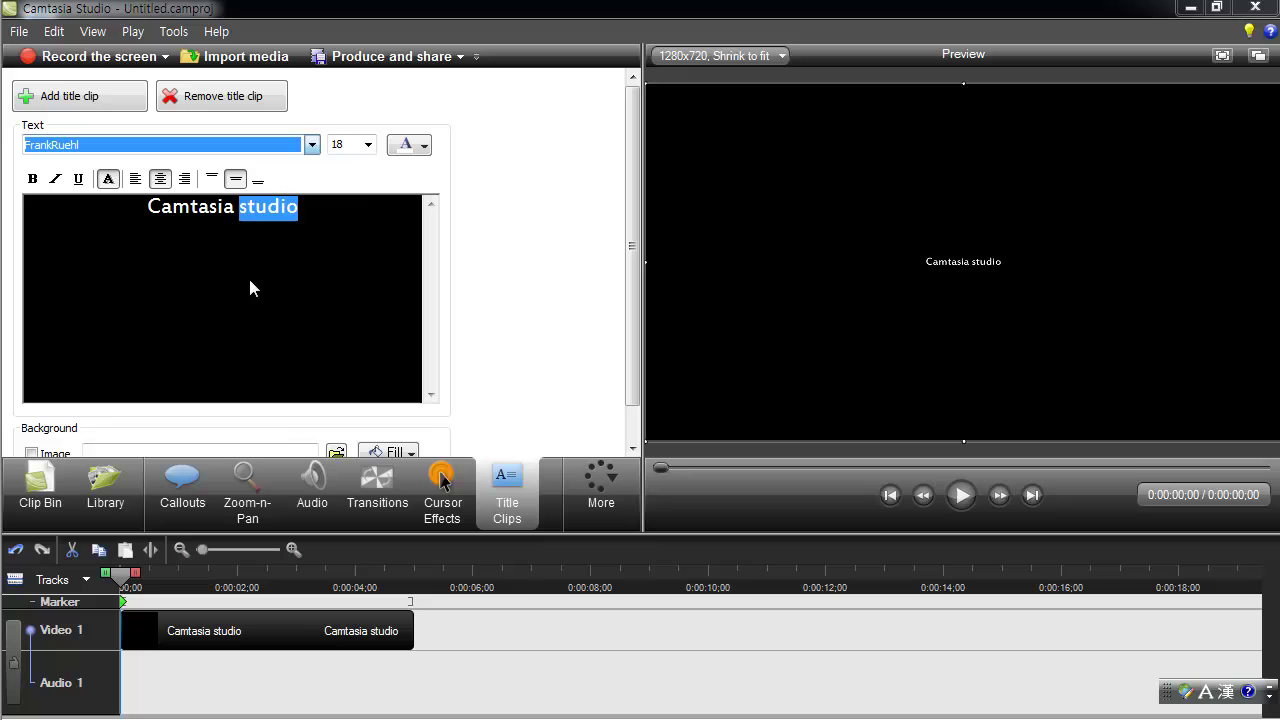
Try font size 26 on the word "studio" and enlarge it to 72
{"action": "left_click", "coordinate": [368, 144]}
{"action": "left_click", "coordinate": [340, 312]}
{"action": "left_click_drag", "start_coordinate": [343, 198], "coordinate": [222, 214]}
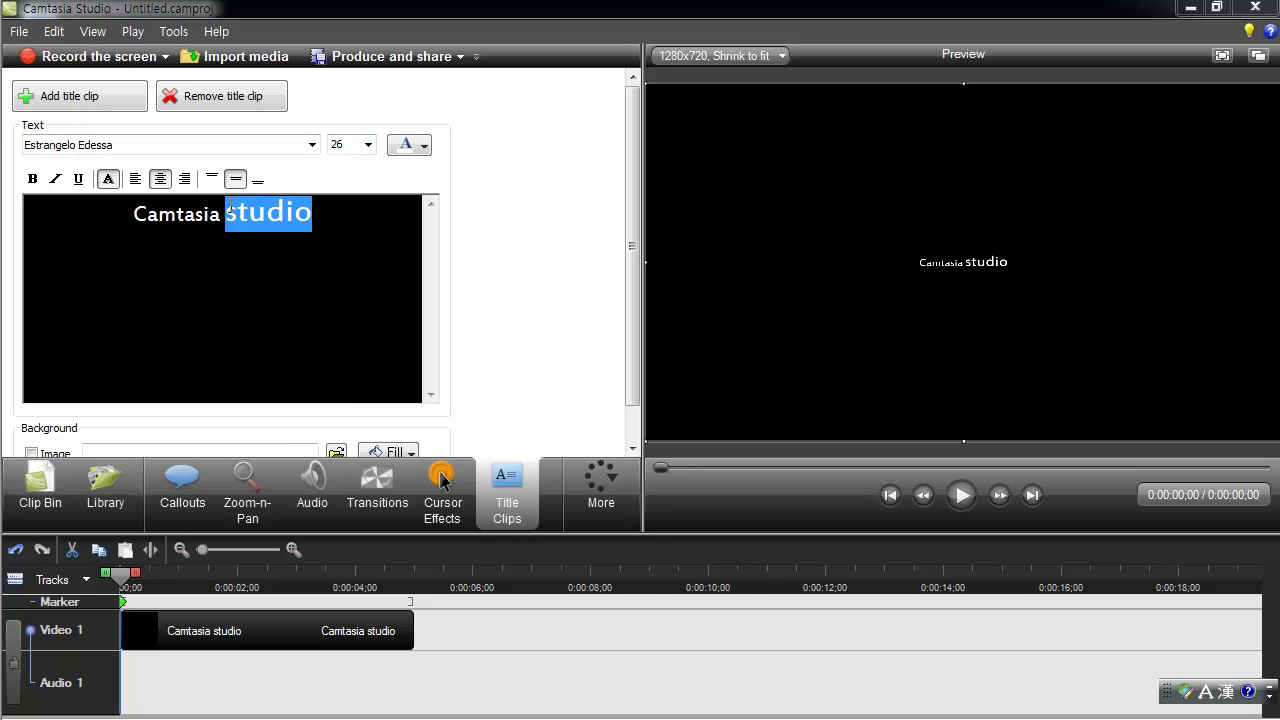
{"action": "left_click", "coordinate": [368, 144]}
{"action": "left_click", "coordinate": [333, 350]}
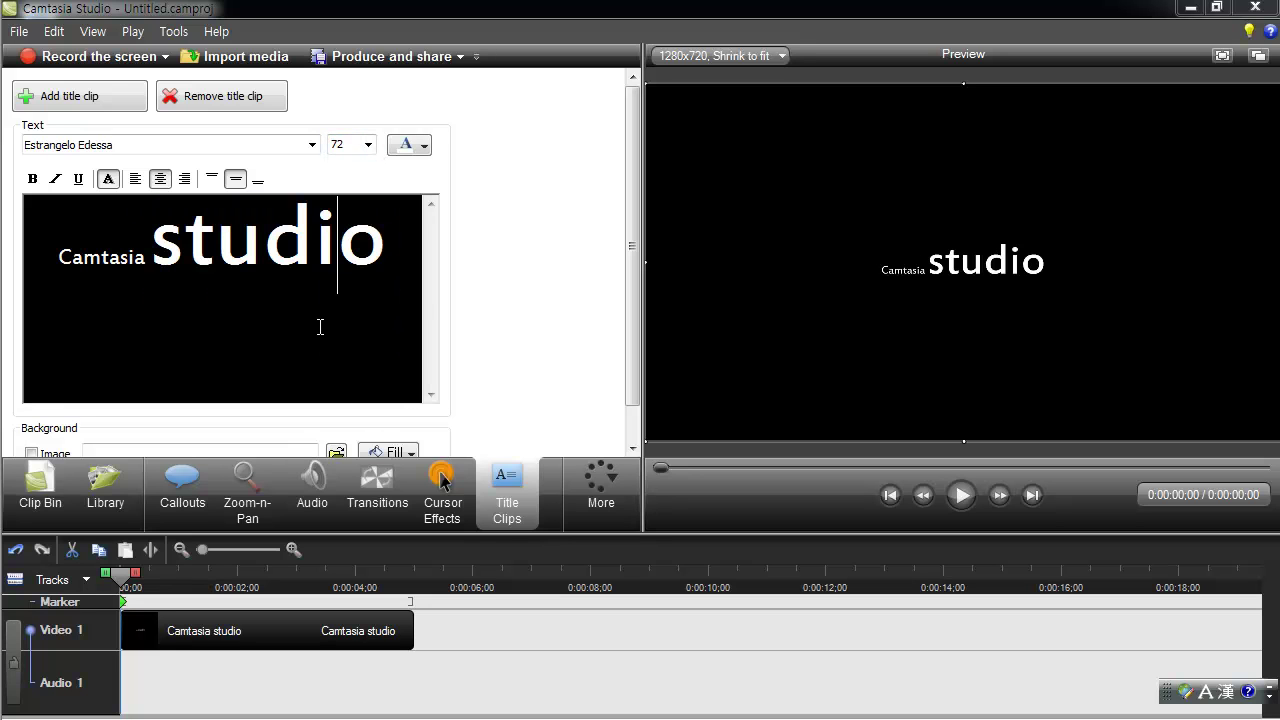
Set the font size of the word "Camtasia" in the title to 20
{"action": "left_click_drag", "start_coordinate": [146, 260], "coordinate": [42, 260]}
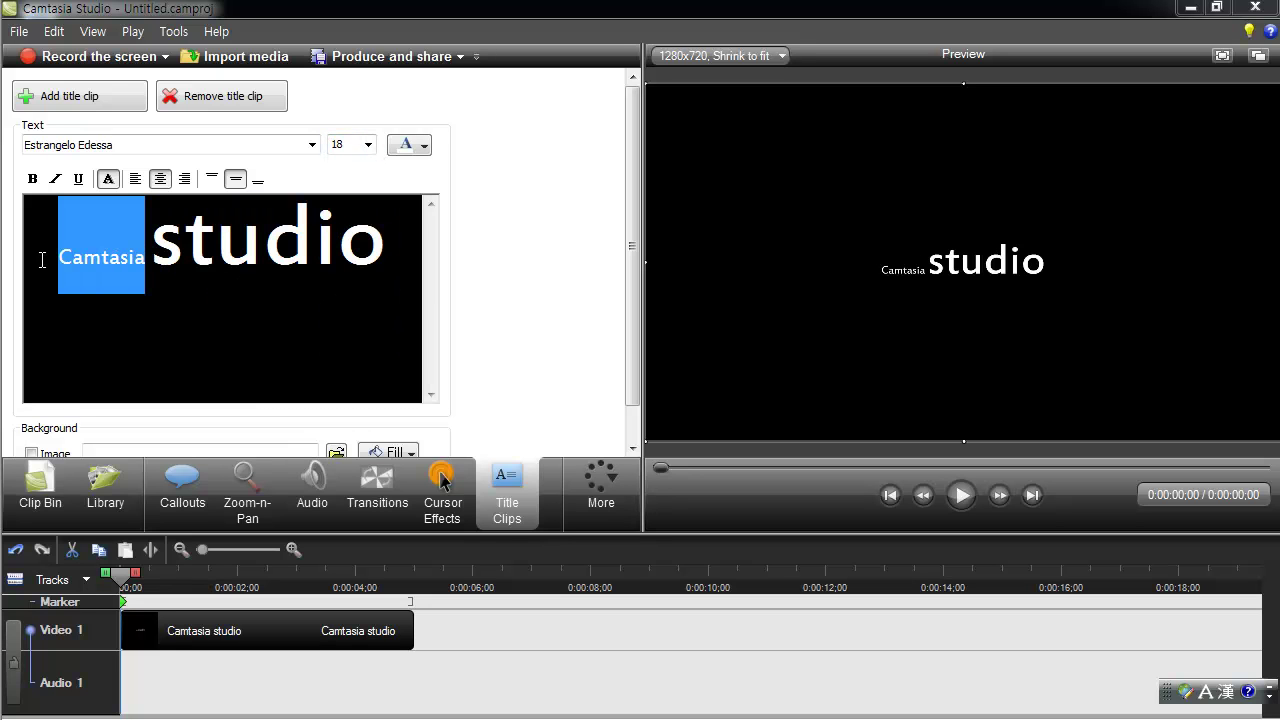
{"action": "left_click", "coordinate": [367, 145]}
{"action": "left_click", "coordinate": [347, 275]}
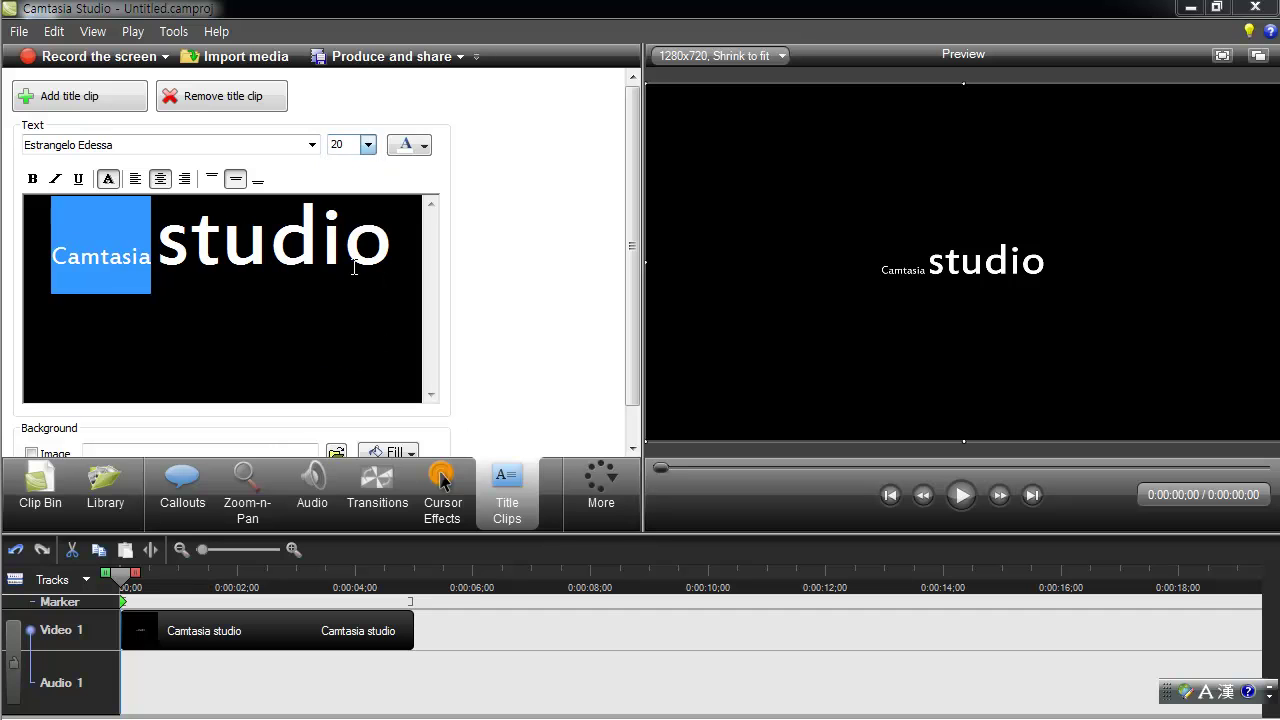
{"action": "left_click", "coordinate": [347, 277]}
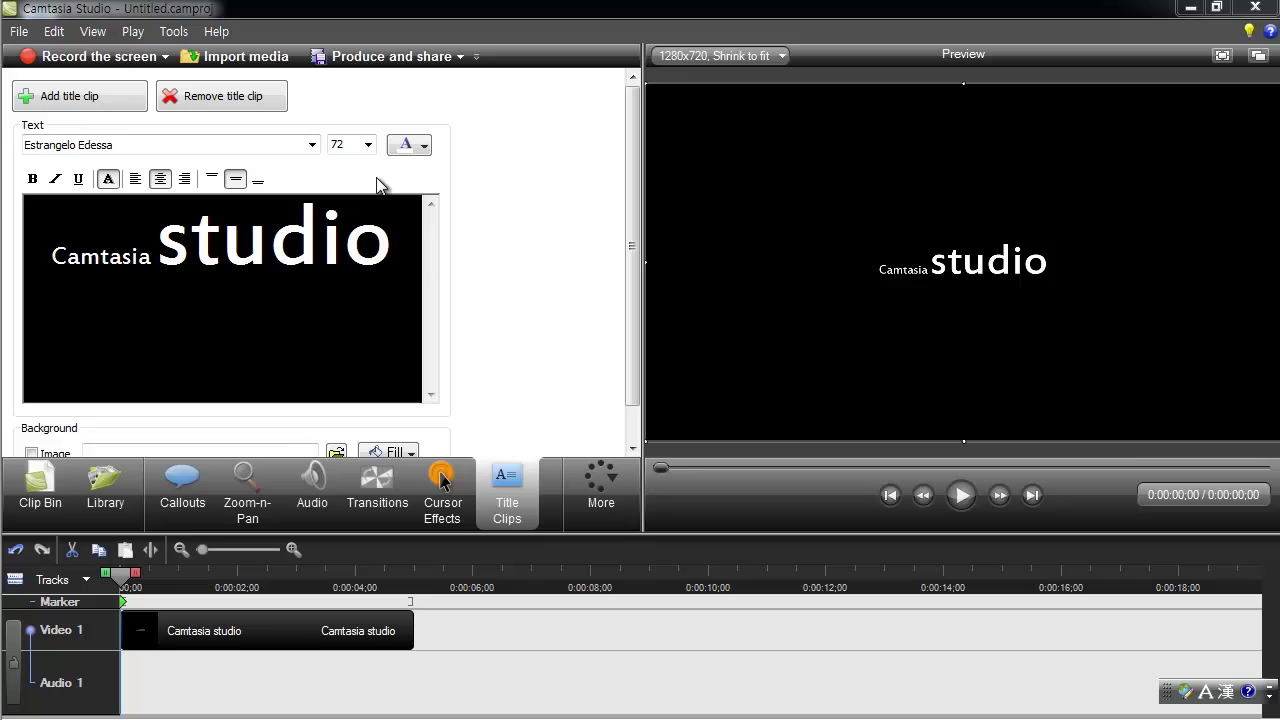
Change the text color of the word "studio" to dark red
{"action": "left_click_drag", "start_coordinate": [396, 240], "coordinate": [153, 248]}
{"action": "left_click", "coordinate": [419, 148]}
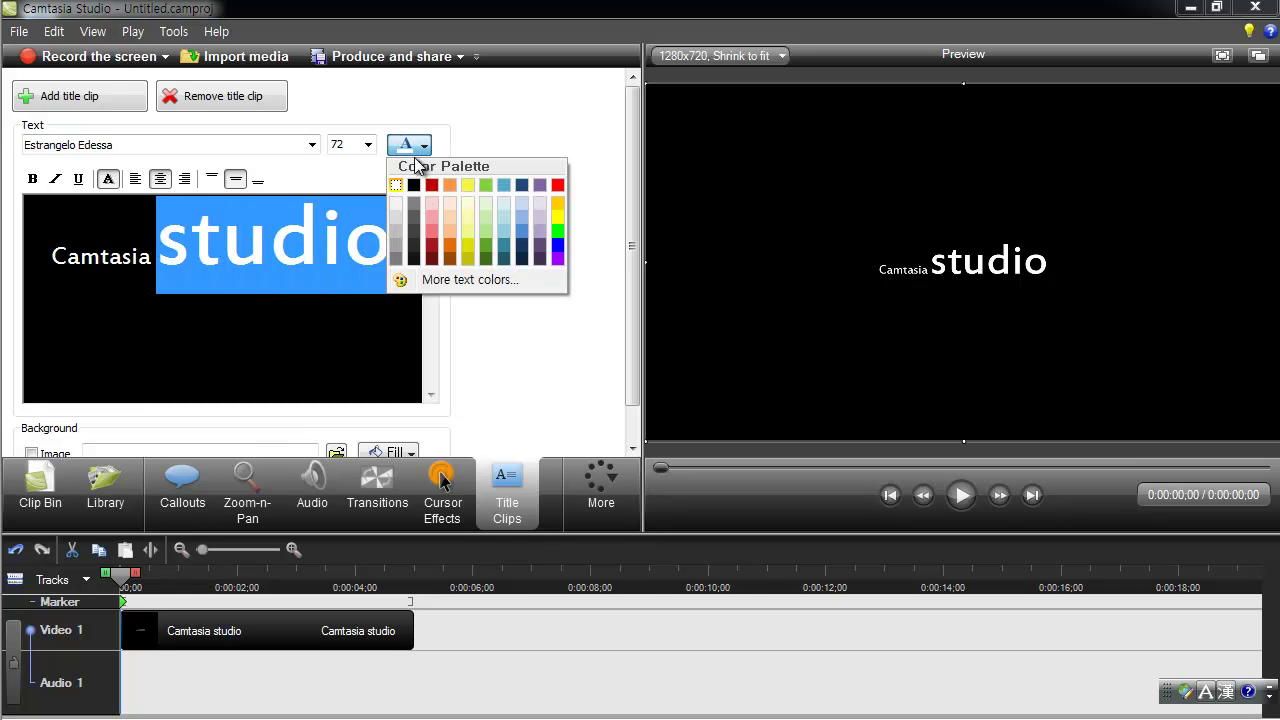
{"action": "left_click", "coordinate": [431, 185]}
{"action": "left_click", "coordinate": [304, 318]}
{"action": "left_click", "coordinate": [354, 334]}
{"action": "left_click", "coordinate": [80, 256]}
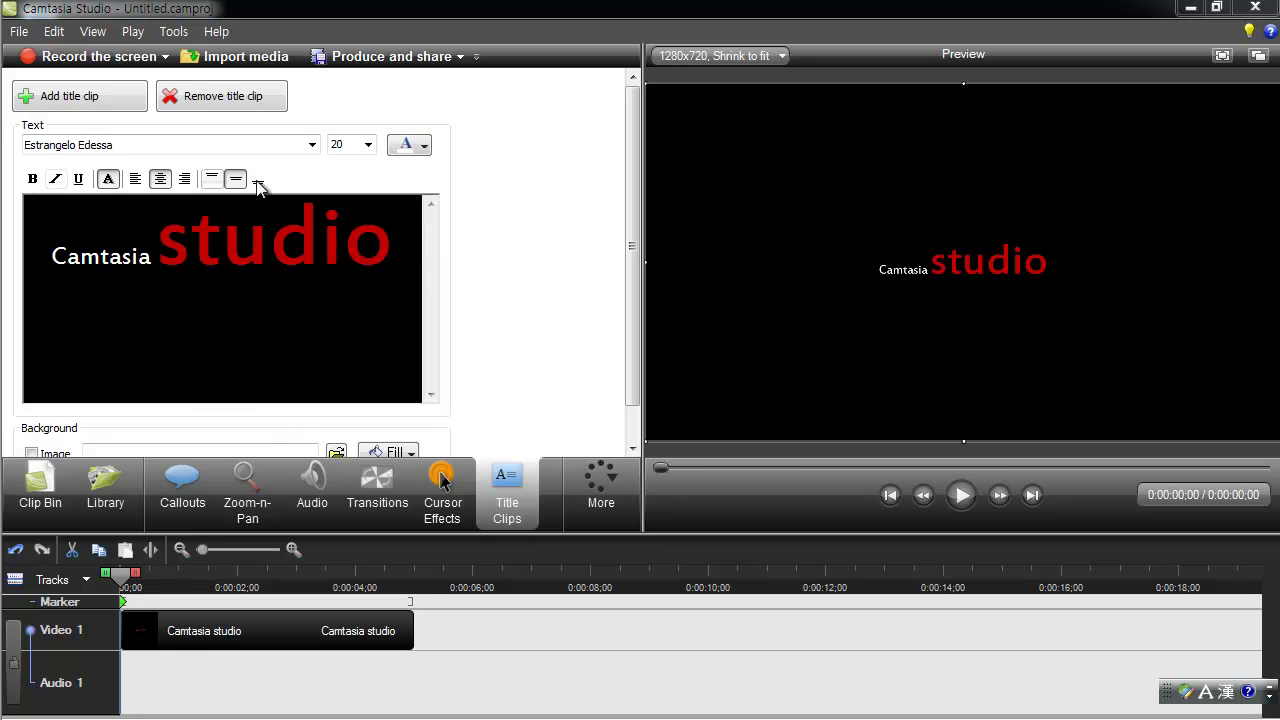
Examine the title clip's background image and fill options
{"action": "left_click_drag", "start_coordinate": [632, 323], "coordinate": [646, 251]}
{"action": "left_click", "coordinate": [320, 250]}
{"action": "left_click_drag", "start_coordinate": [630, 313], "coordinate": [634, 350]}
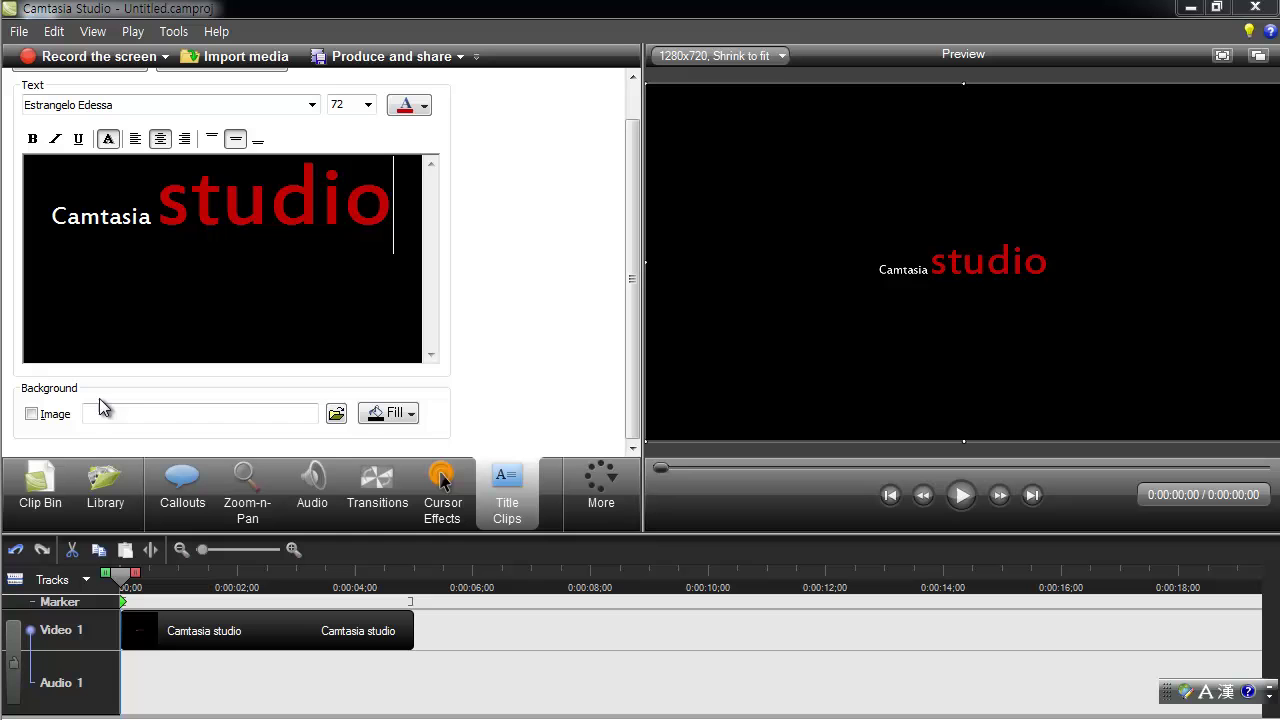
Add the camtasia_rec_1 recording to the timeline directly behind the title clip
{"action": "left_click", "coordinate": [40, 490]}
{"action": "left_click", "coordinate": [56, 131]}
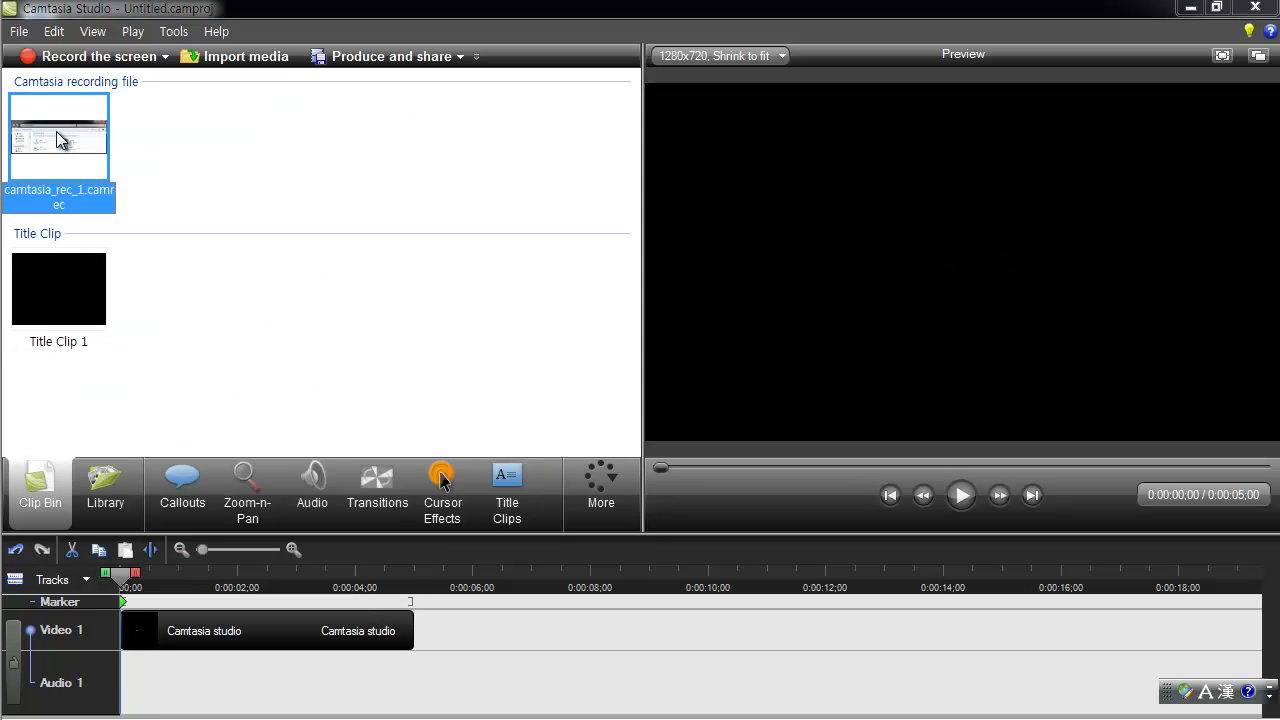
{"action": "left_click_drag", "start_coordinate": [64, 135], "coordinate": [553, 680]}
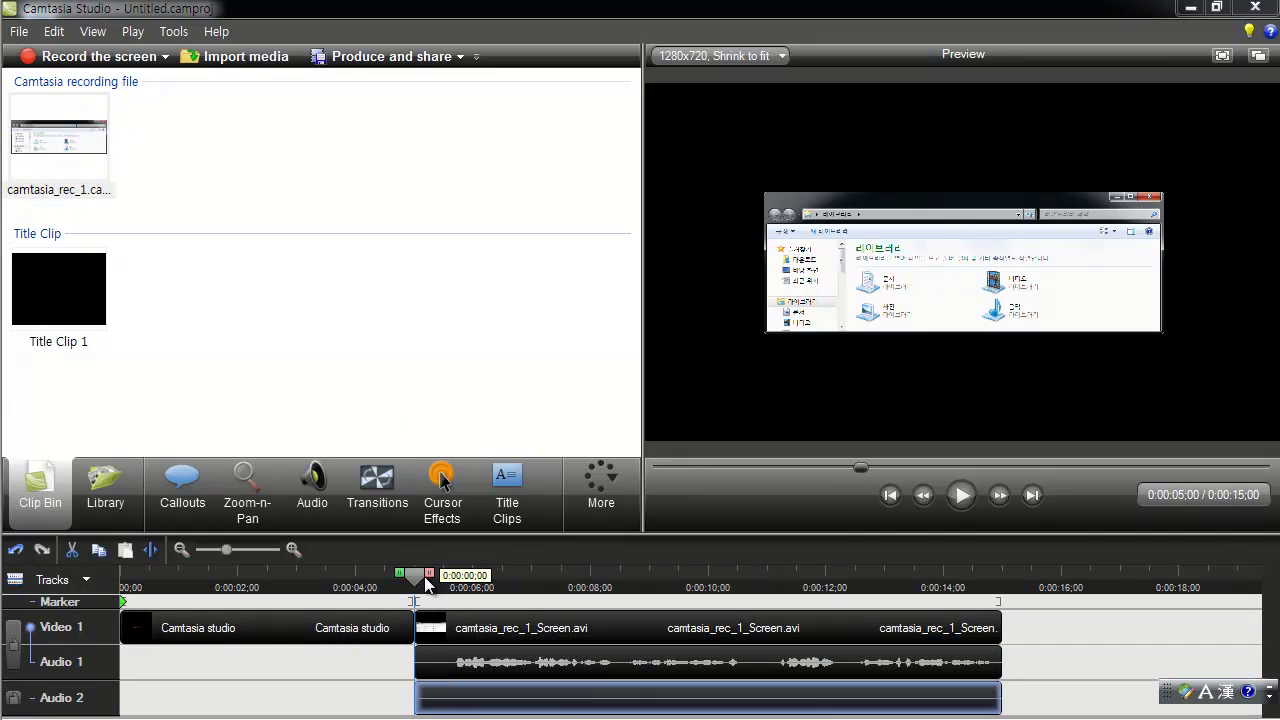
Play the timeline from the start through the title clip into the recording and pause at about 0:00:07;00
{"action": "left_click_drag", "start_coordinate": [414, 583], "coordinate": [110, 580]}
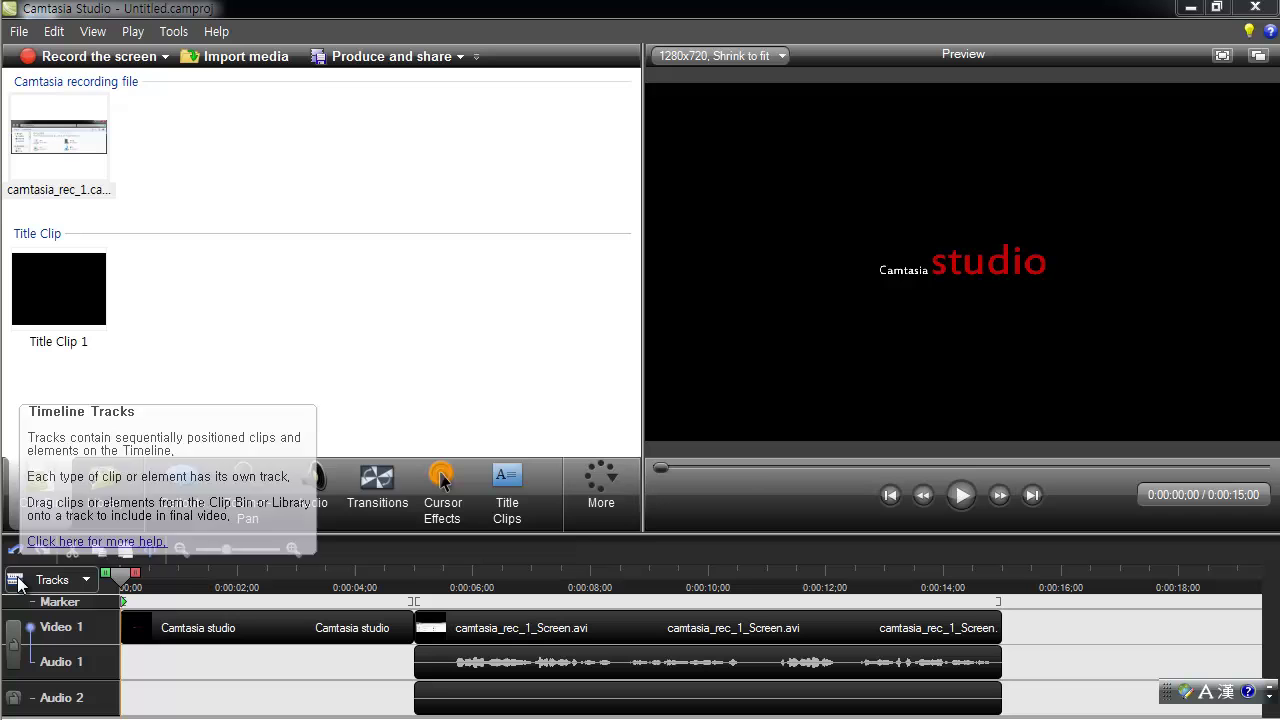
{"action": "left_click", "coordinate": [960, 495]}
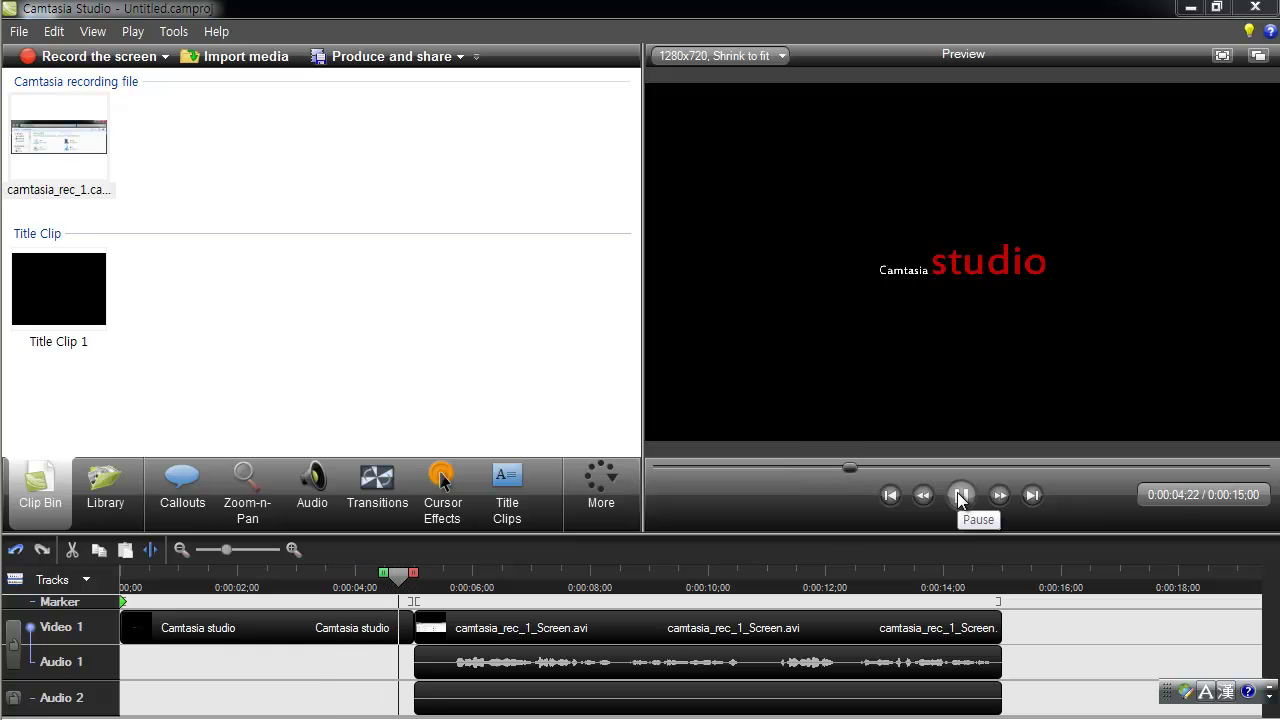
{"action": "left_click", "coordinate": [960, 495]}
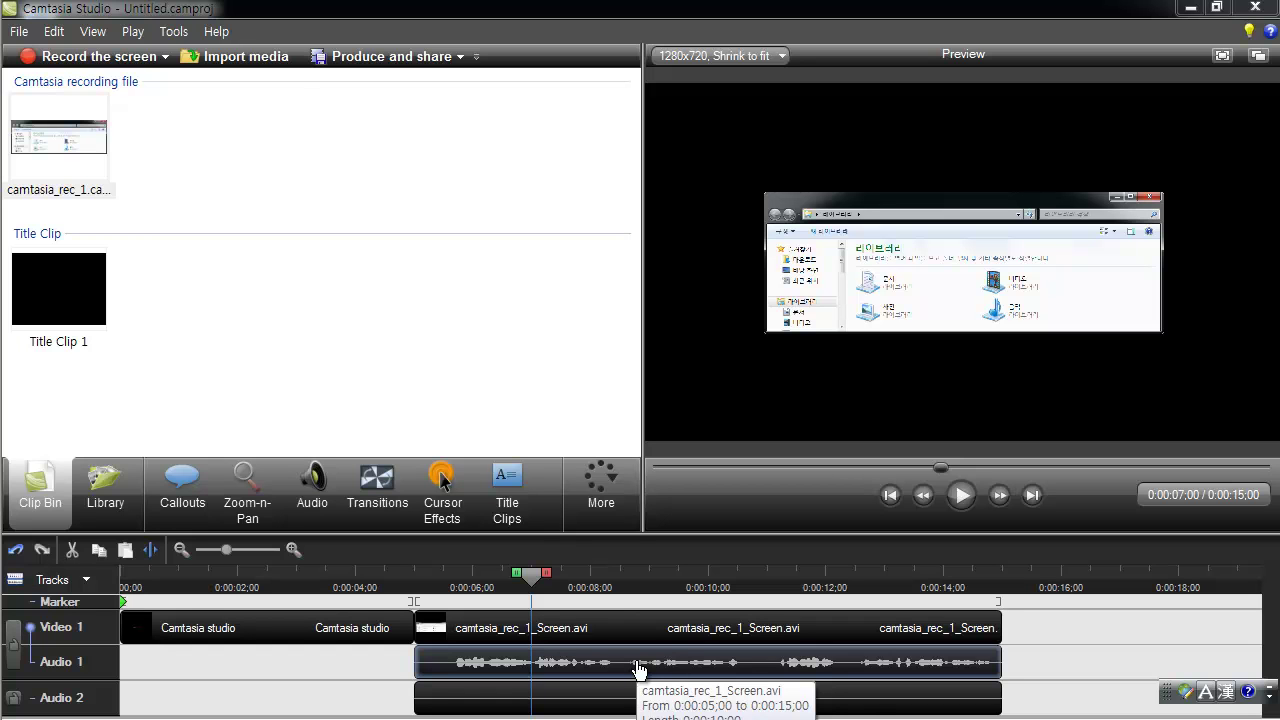
Split the recording on the timeline at 0:00:10;28
{"action": "left_click", "coordinate": [697, 579]}
{"action": "left_click_drag", "start_coordinate": [697, 575], "coordinate": [745, 588]}
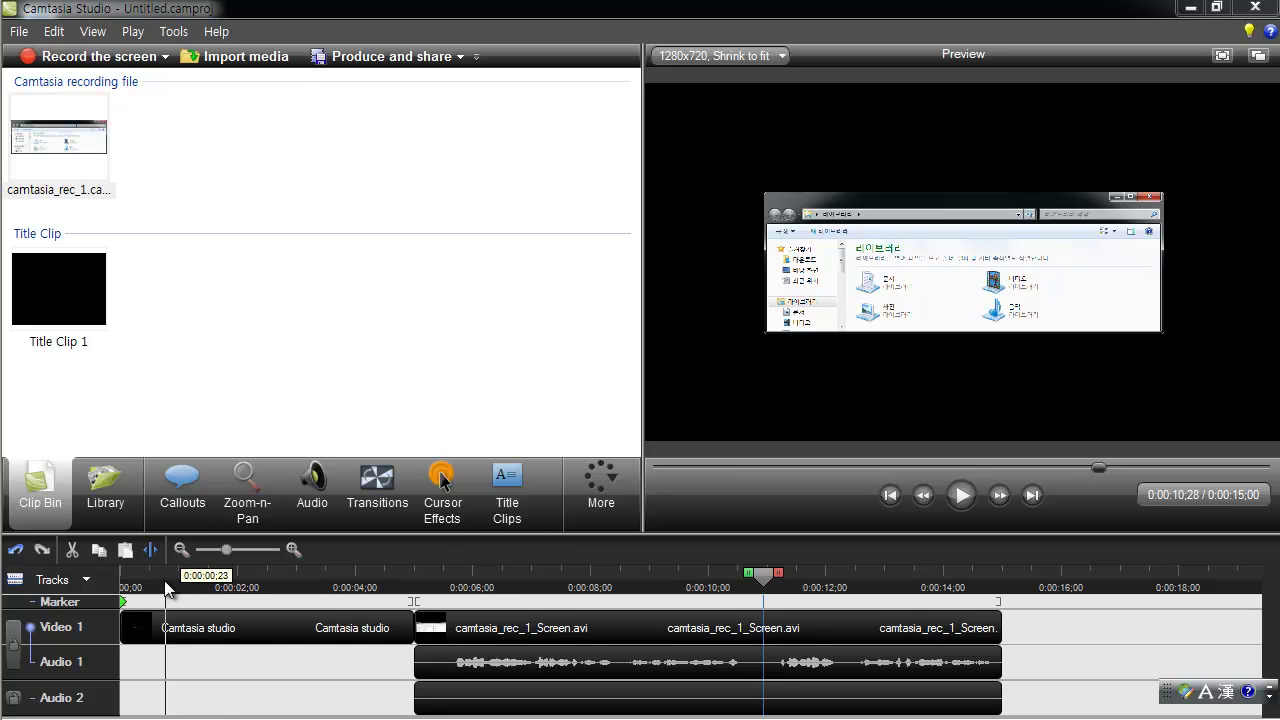
{"action": "left_click", "coordinate": [148, 553]}
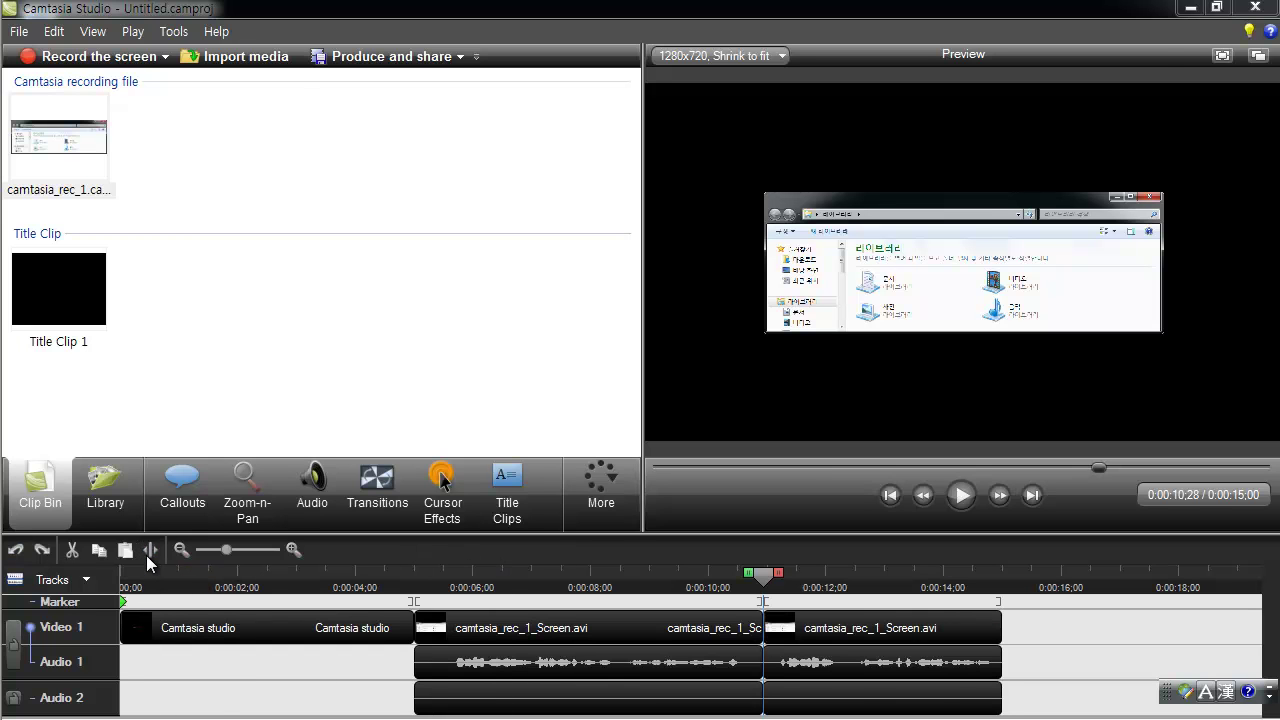
Insert a new title clip between the two parts of the split recording at 0:00:10;28
{"action": "left_click", "coordinate": [507, 500]}
{"action": "left_click", "coordinate": [70, 100]}
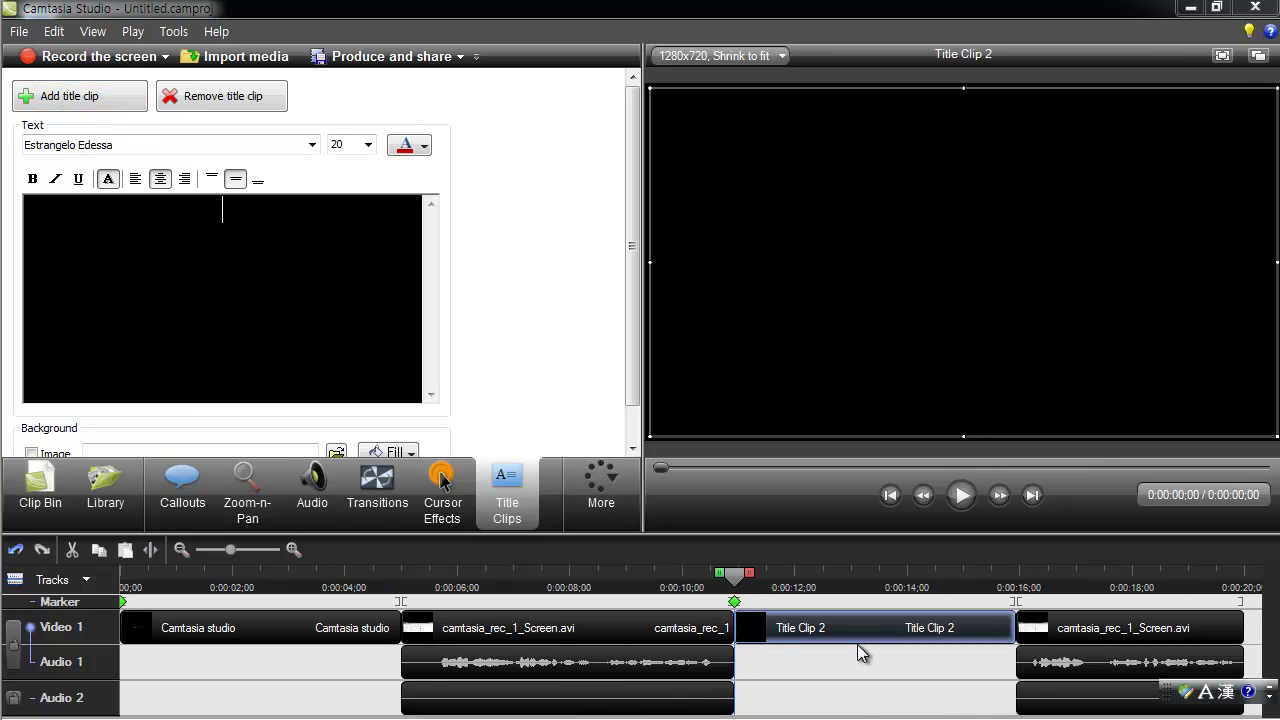
{"action": "left_click", "coordinate": [856, 692]}
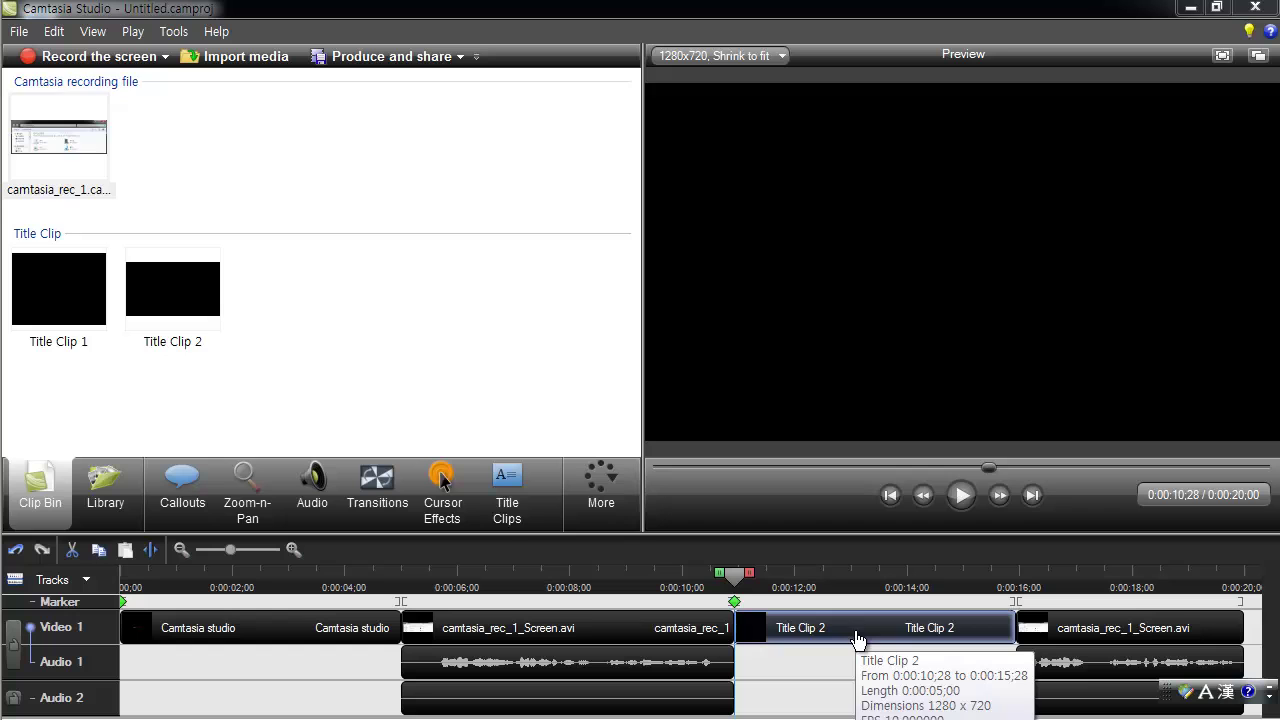
Enter "camtasia recoder" as the text of the title clip between the two recording parts
{"action": "double_click", "coordinate": [856, 640]}
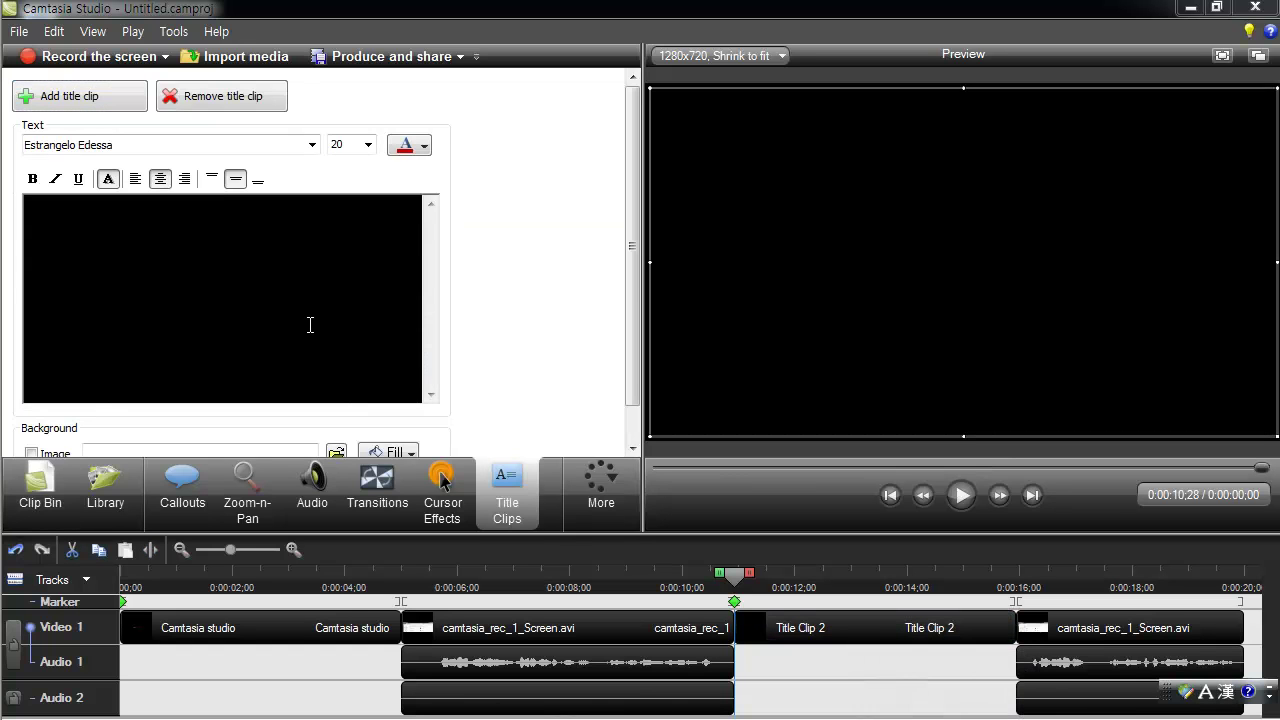
{"action": "type", "text": "ca"}
{"action": "key", "text": "BackSpace"}
{"action": "key", "text": "BackSpace"}
{"action": "type", "text": "camtasia recoder"}
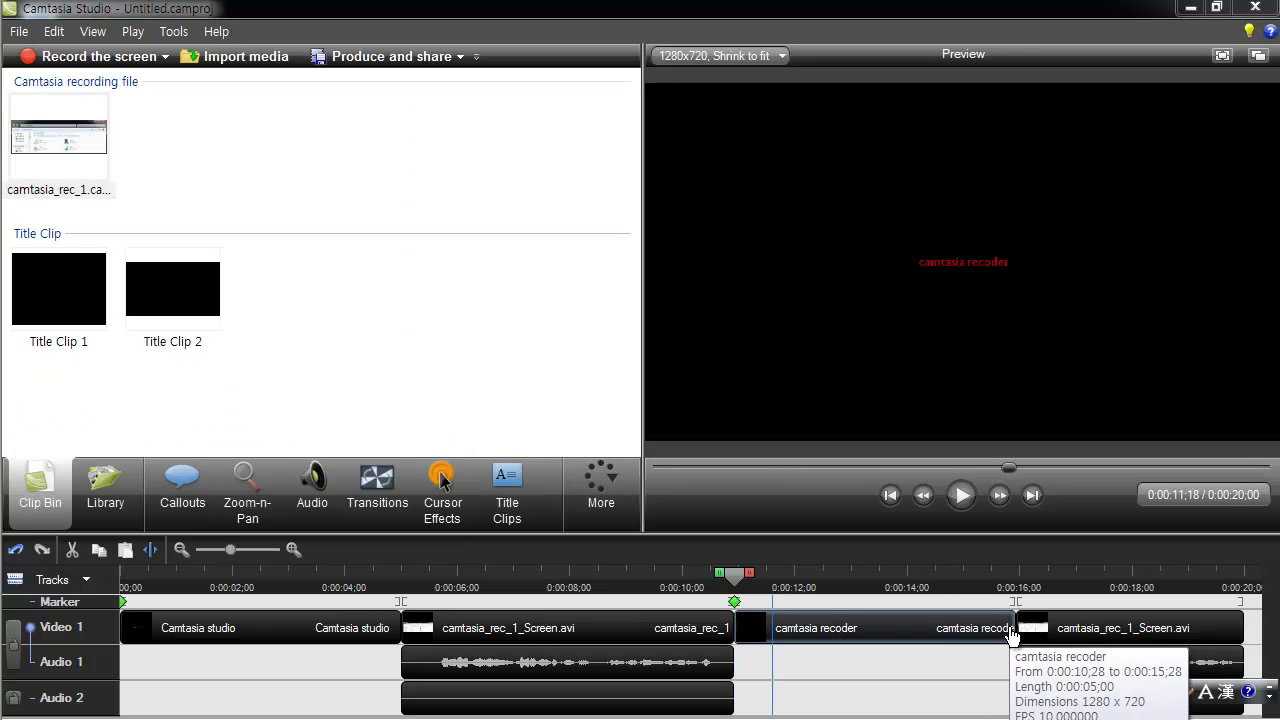
Shorten the camtasia recoder title clip to end at about 0:00:12;14 and move the playhead to its end
{"action": "left_click_drag", "start_coordinate": [1018, 628], "coordinate": [810, 692]}
{"action": "left_click_drag", "start_coordinate": [686, 592], "coordinate": [822, 595]}
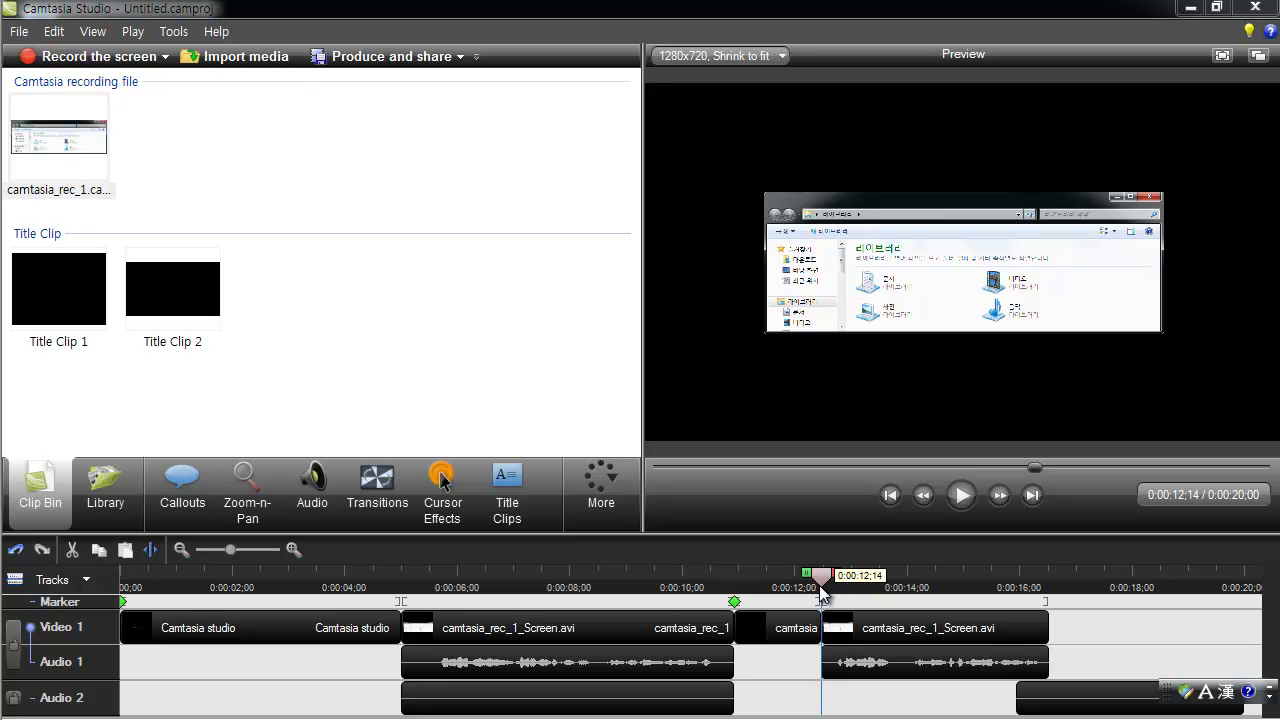
Switch from the editor to the desktop
{"action": "left_click", "coordinate": [1277, 716]}
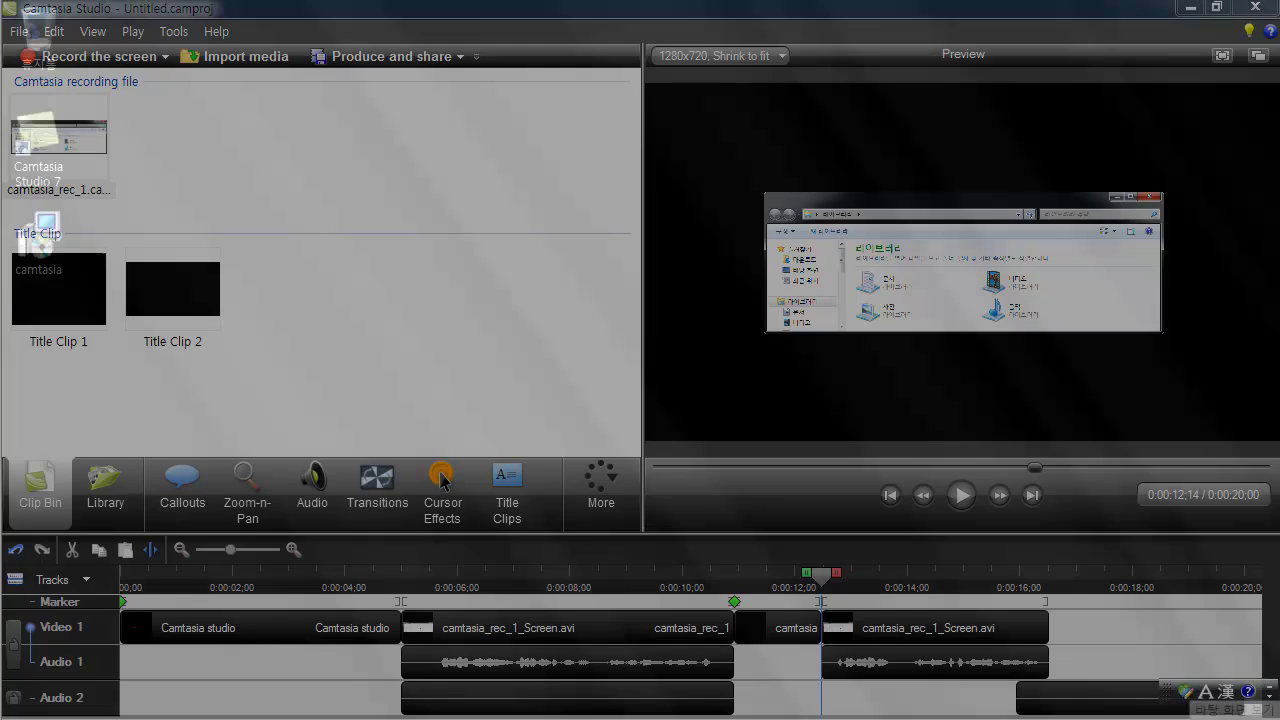